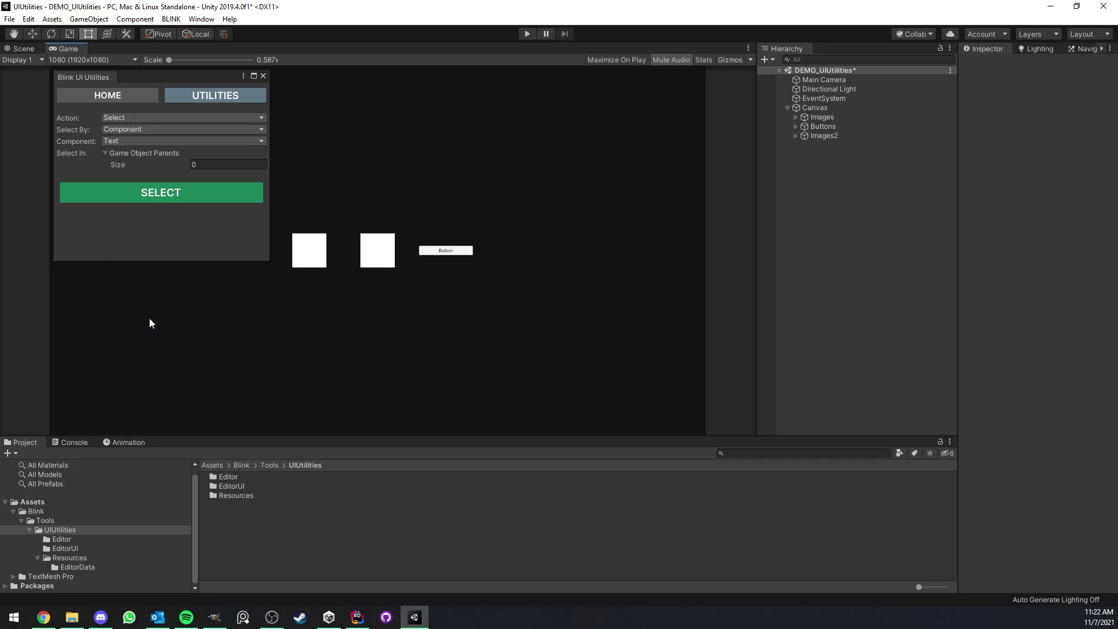
{"action": "left_click", "coordinate": [172, 20]}
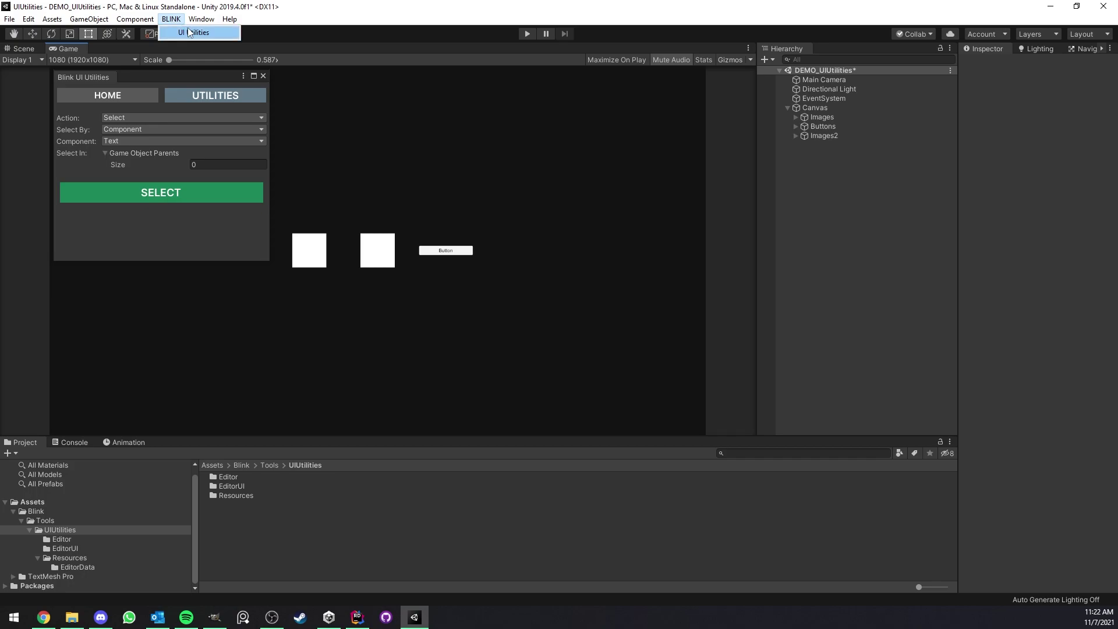
{"action": "left_click", "coordinate": [193, 32]}
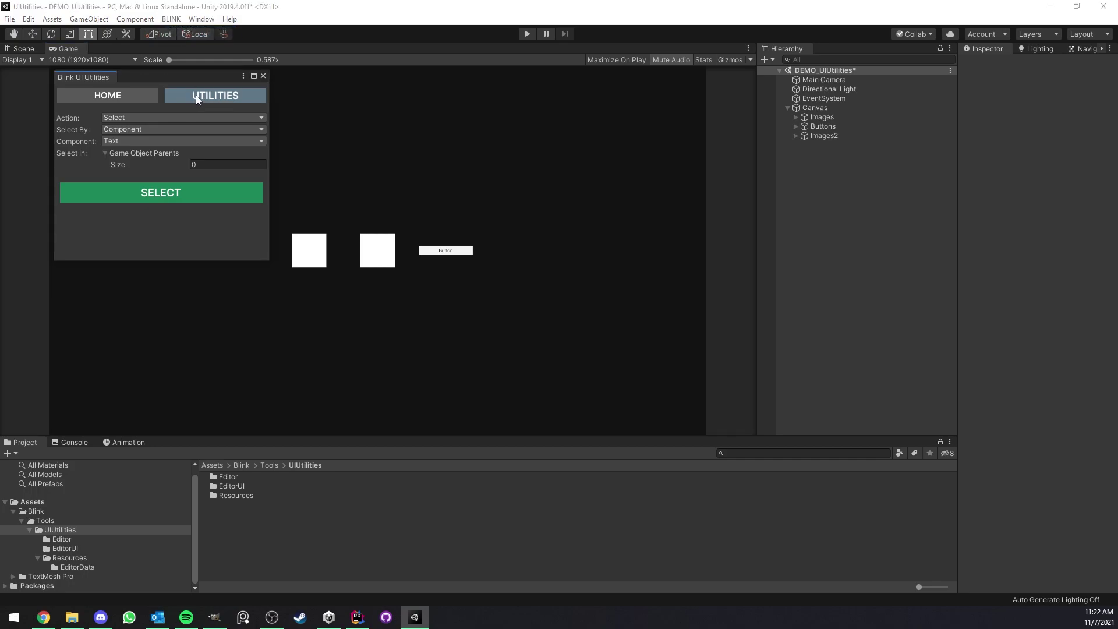
{"action": "left_click", "coordinate": [114, 117]}
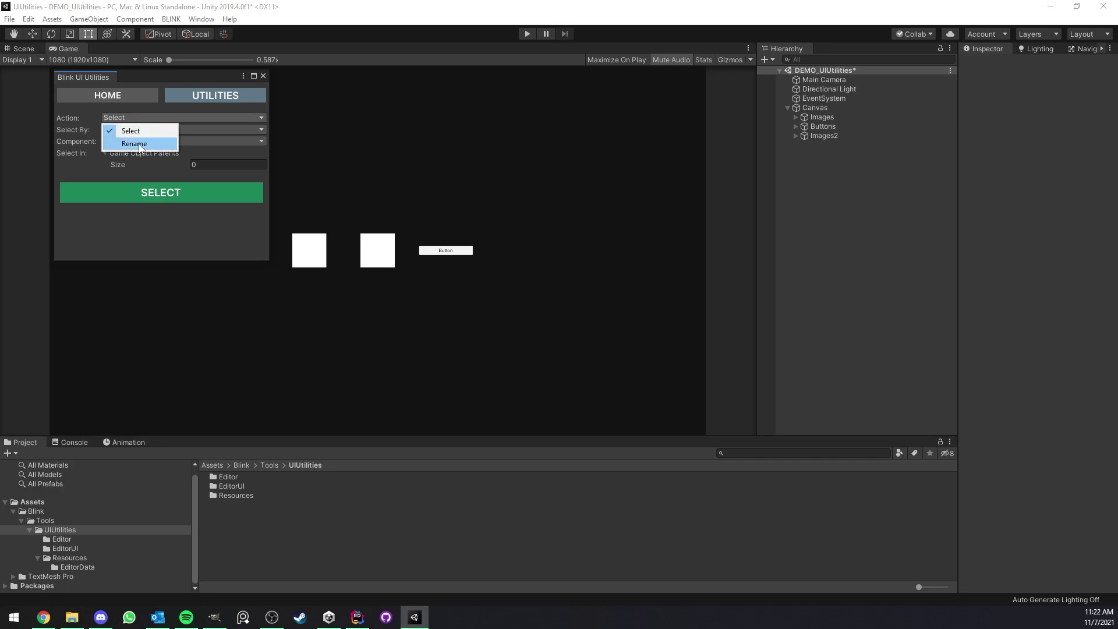
{"action": "left_click", "coordinate": [139, 132]}
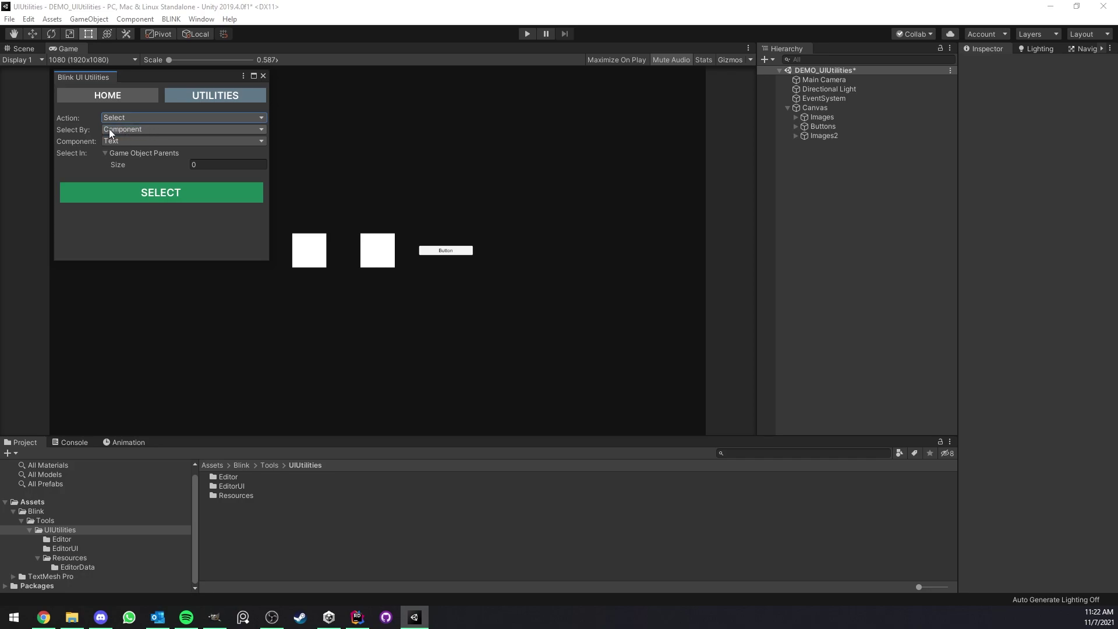
{"action": "left_click", "coordinate": [146, 129]}
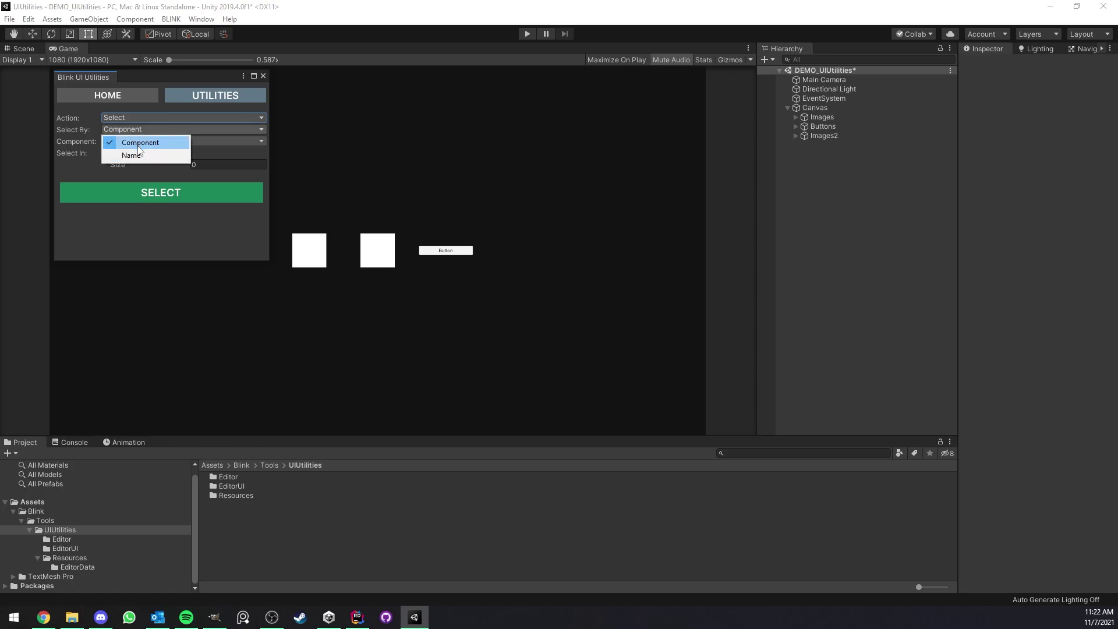
{"action": "left_click", "coordinate": [136, 145]}
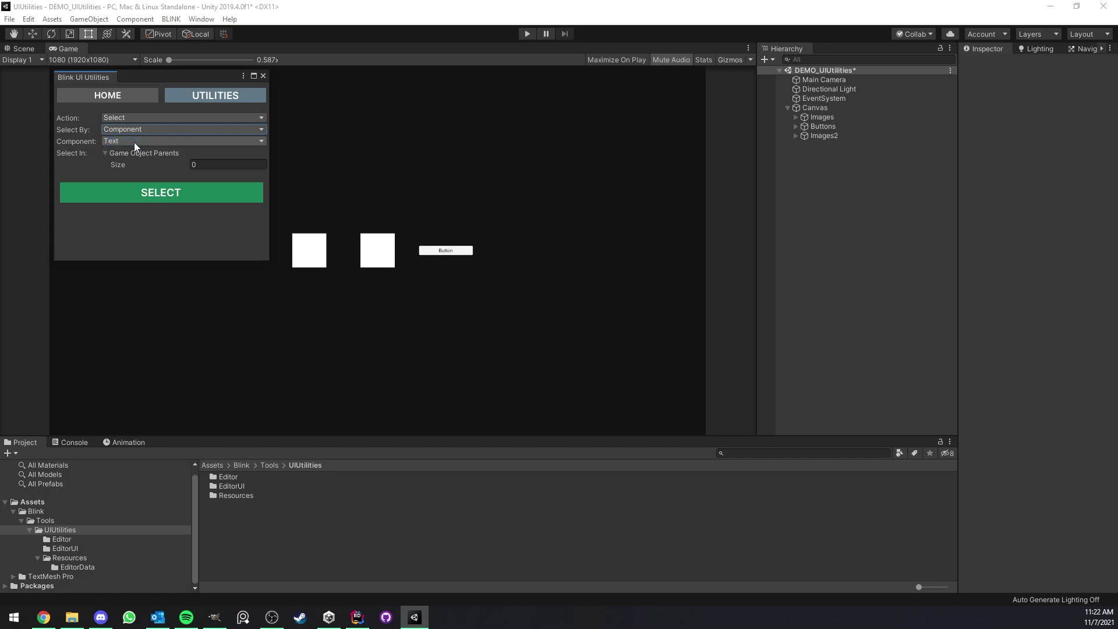
{"action": "left_click", "coordinate": [131, 142]}
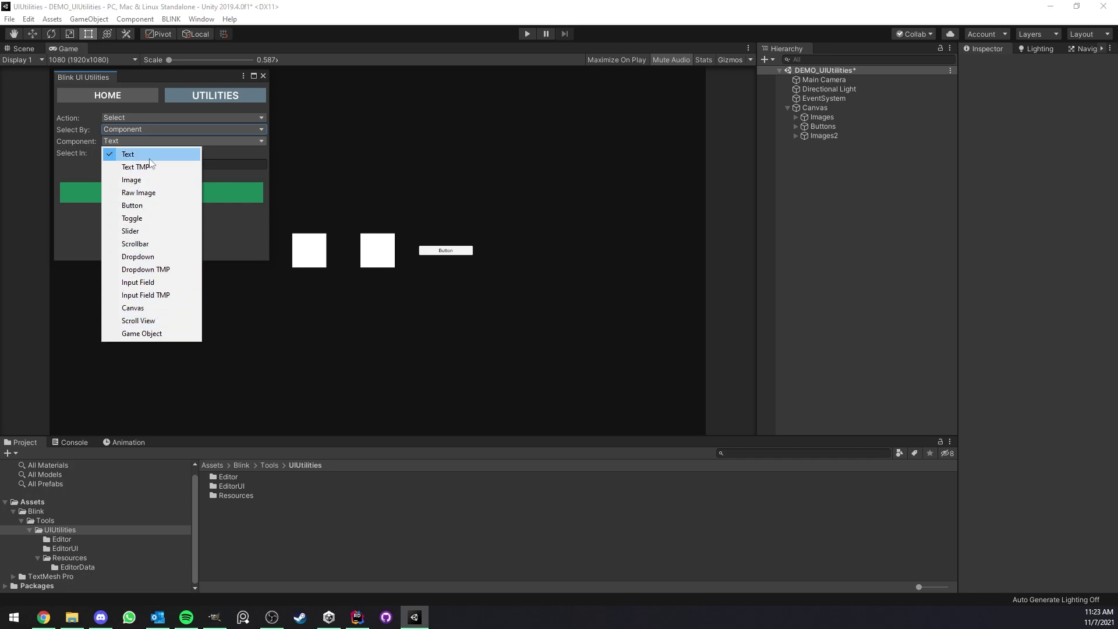
{"action": "left_click", "coordinate": [85, 239]}
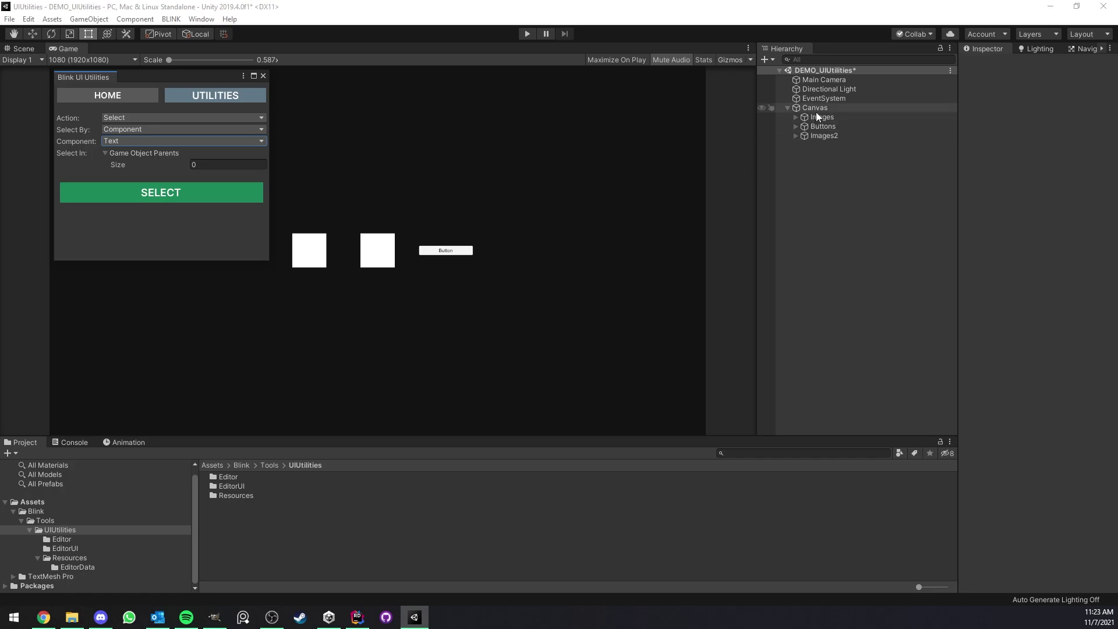
{"action": "left_click", "coordinate": [806, 178]}
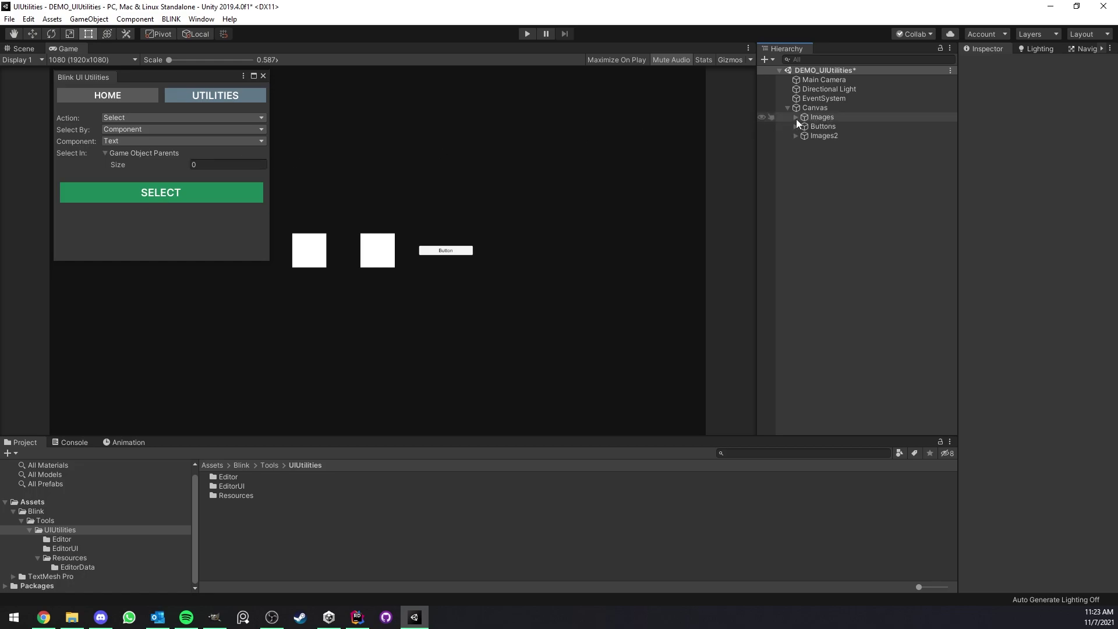
{"action": "left_click", "coordinate": [566, 199]}
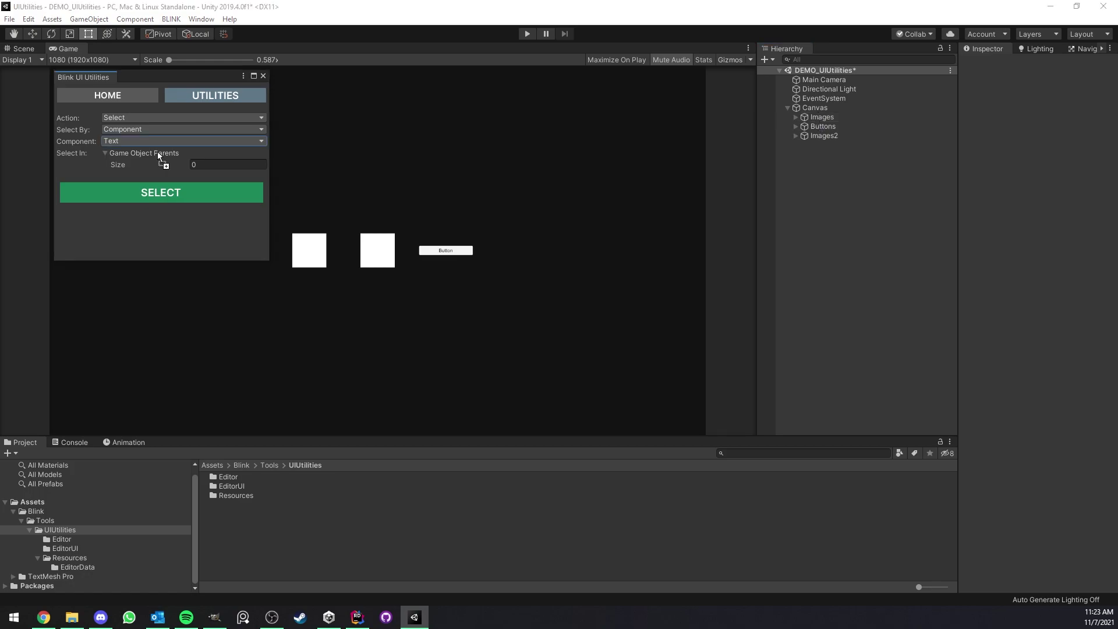
- Add Images as the parent, target Image components, and select its 23 Image children
{"action": "left_click_drag", "start_coordinate": [157, 151], "coordinate": [158, 151]}
{"action": "left_click", "coordinate": [175, 141]}
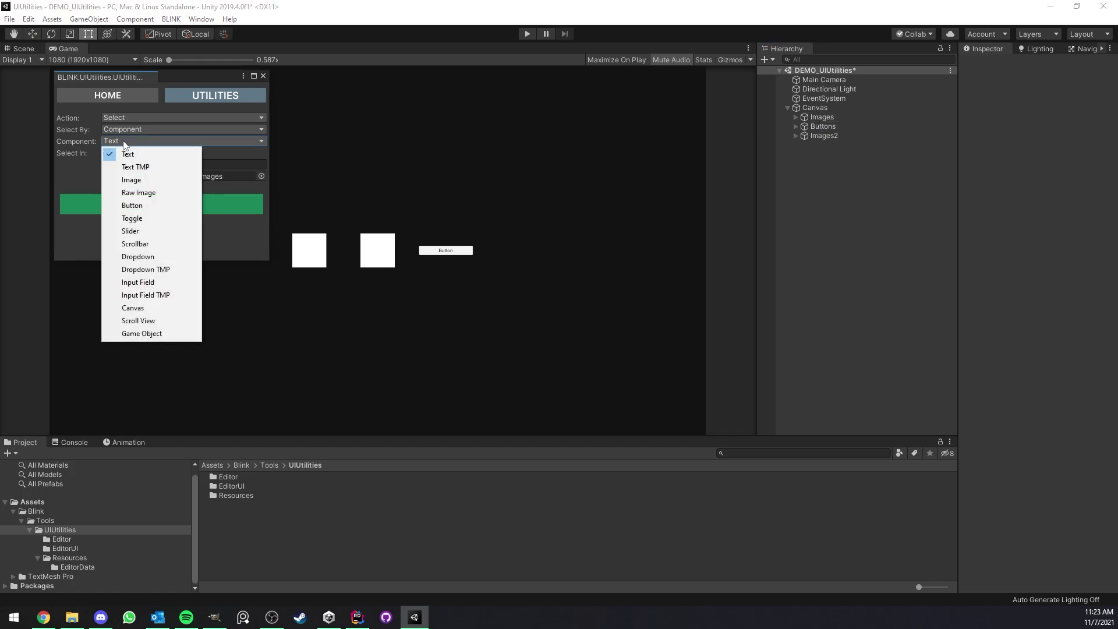
{"action": "left_click", "coordinate": [131, 179]}
{"action": "left_click", "coordinate": [223, 178]}
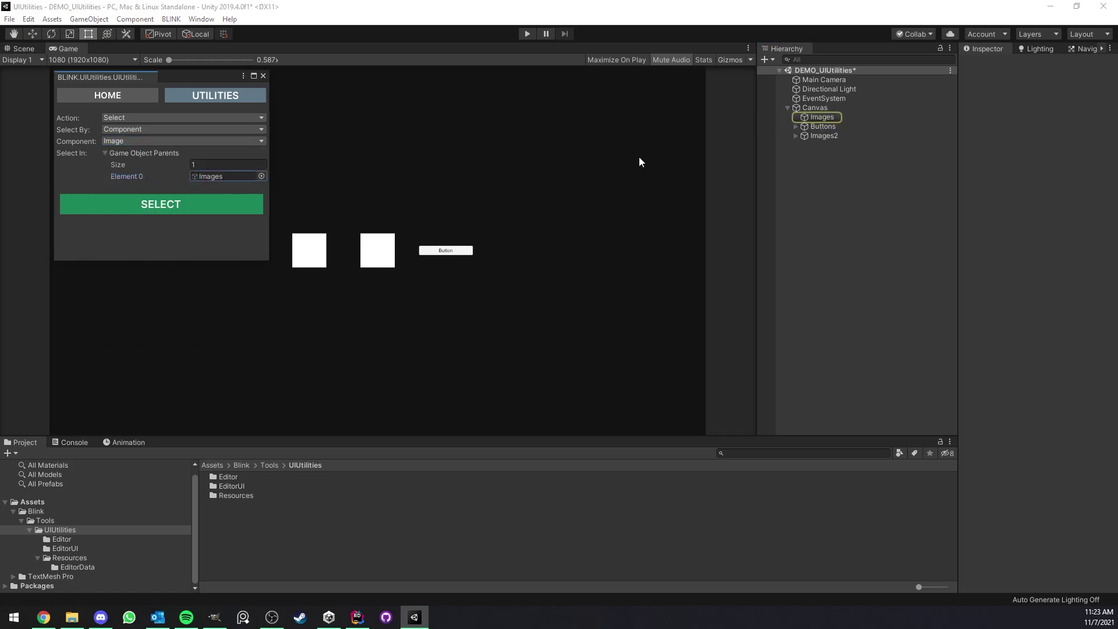
{"action": "left_click", "coordinate": [795, 117]}
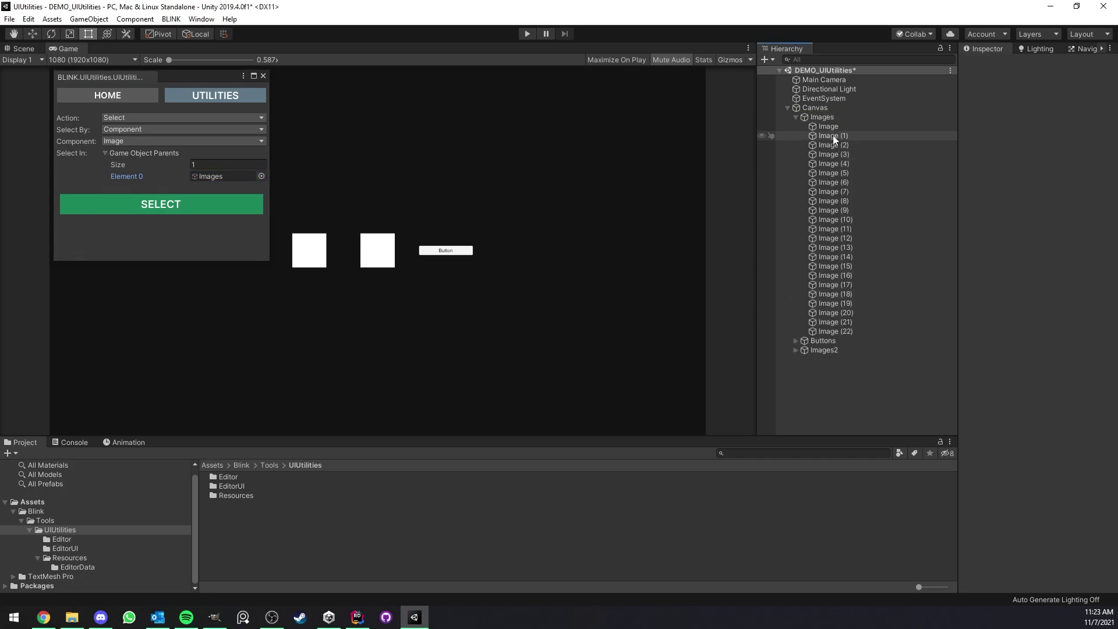
{"action": "left_click", "coordinate": [194, 207]}
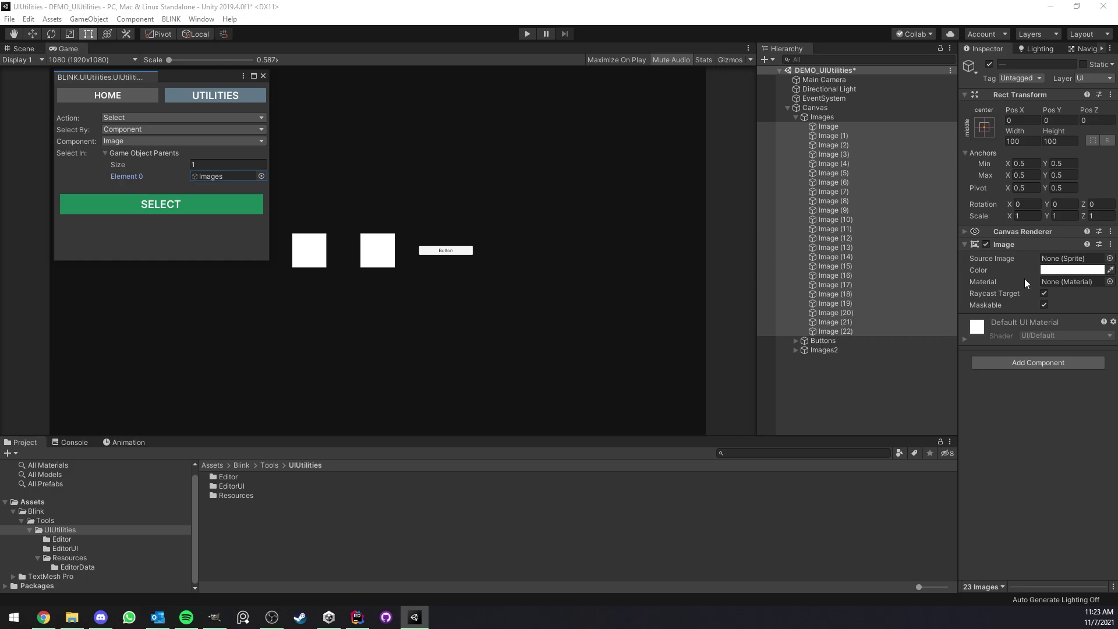
- Tint the selected images red in the colour picker, then revert them to white
{"action": "left_click", "coordinate": [1072, 270]}
{"action": "mouse_move", "coordinate": [800, 302]}
{"action": "left_mouse_down"}
{"action": "mouse_move", "coordinate": [822, 289]}
{"action": "mouse_move", "coordinate": [746, 295]}
{"action": "left_mouse_up"}
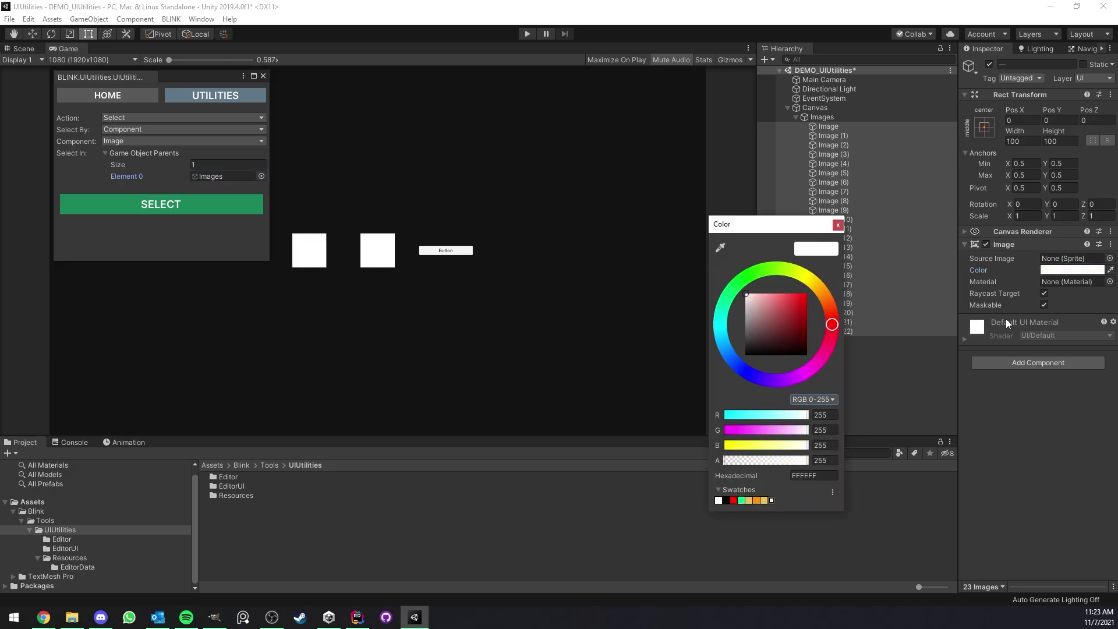
{"action": "left_click", "coordinate": [1048, 305]}
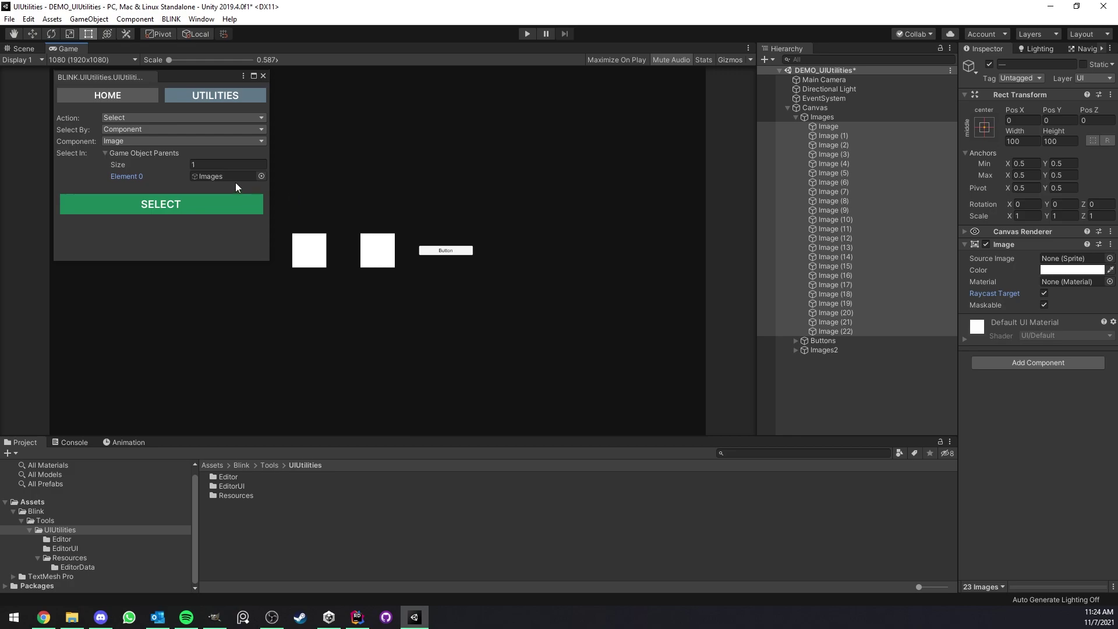
- Target Button components, add Buttons as a second parent, and select all its buttons
{"action": "left_click", "coordinate": [136, 141]}
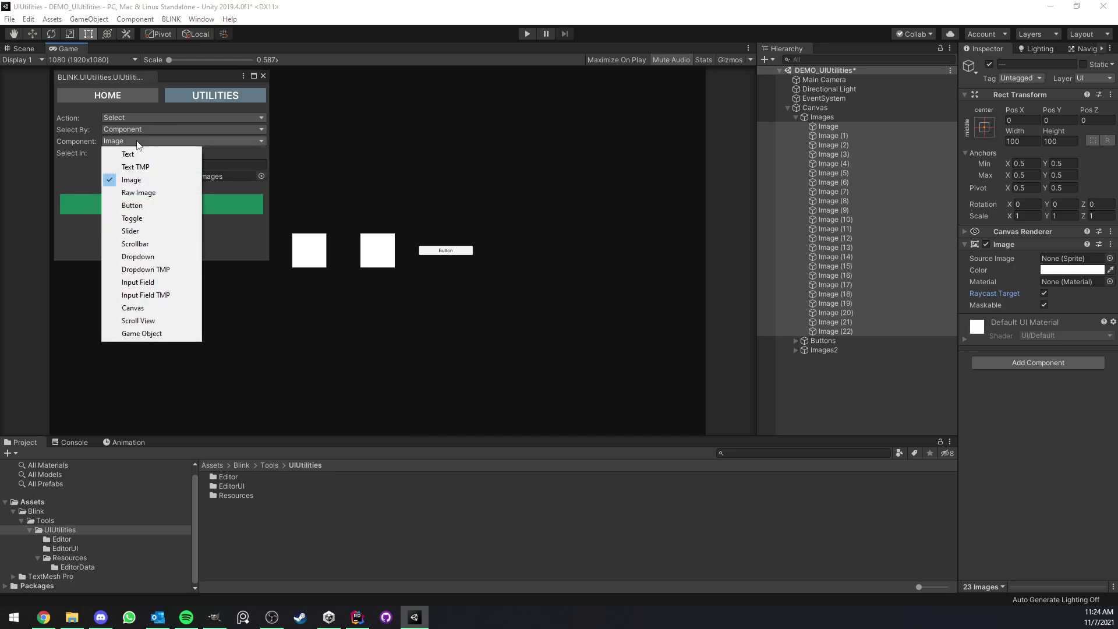
{"action": "left_click", "coordinate": [122, 203]}
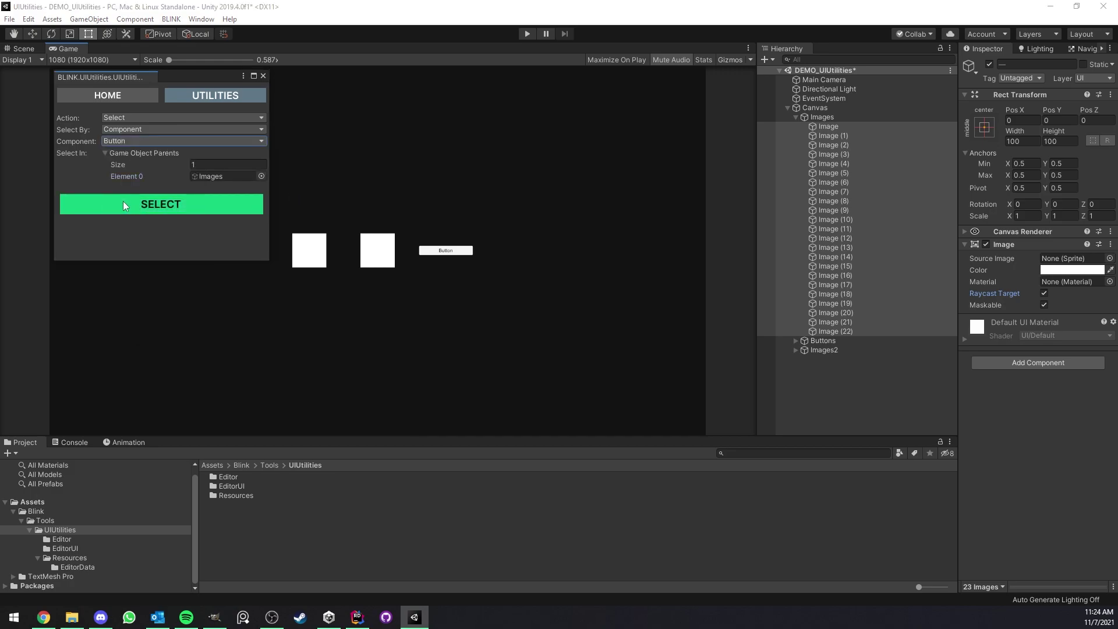
{"action": "left_click", "coordinate": [154, 204]}
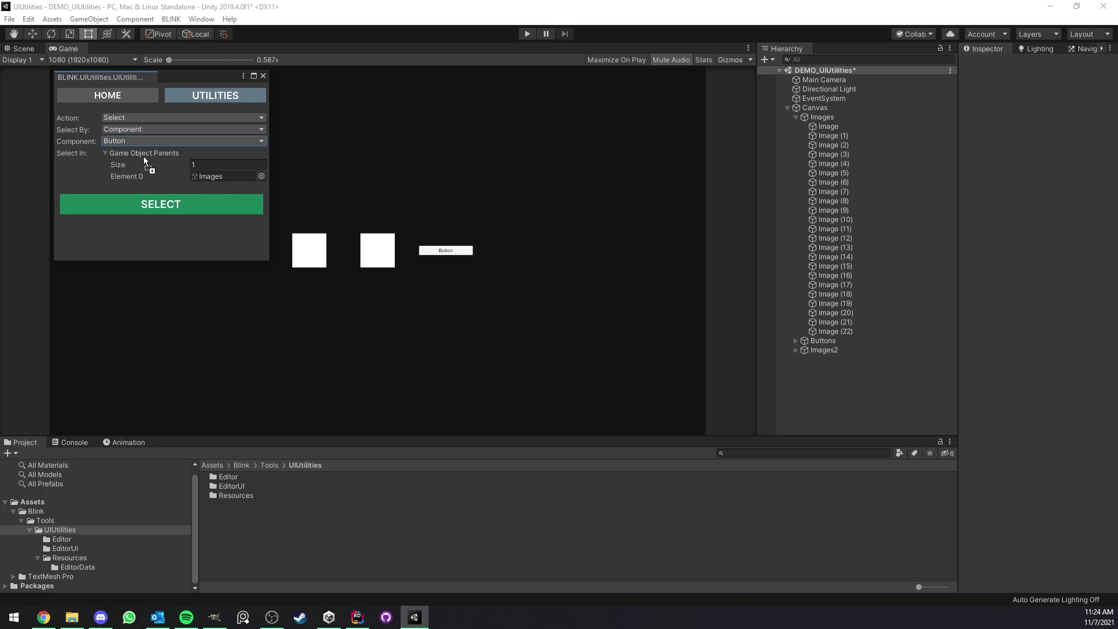
{"action": "left_click_drag", "start_coordinate": [660, 302], "coordinate": [140, 155]}
{"action": "left_click", "coordinate": [796, 341]}
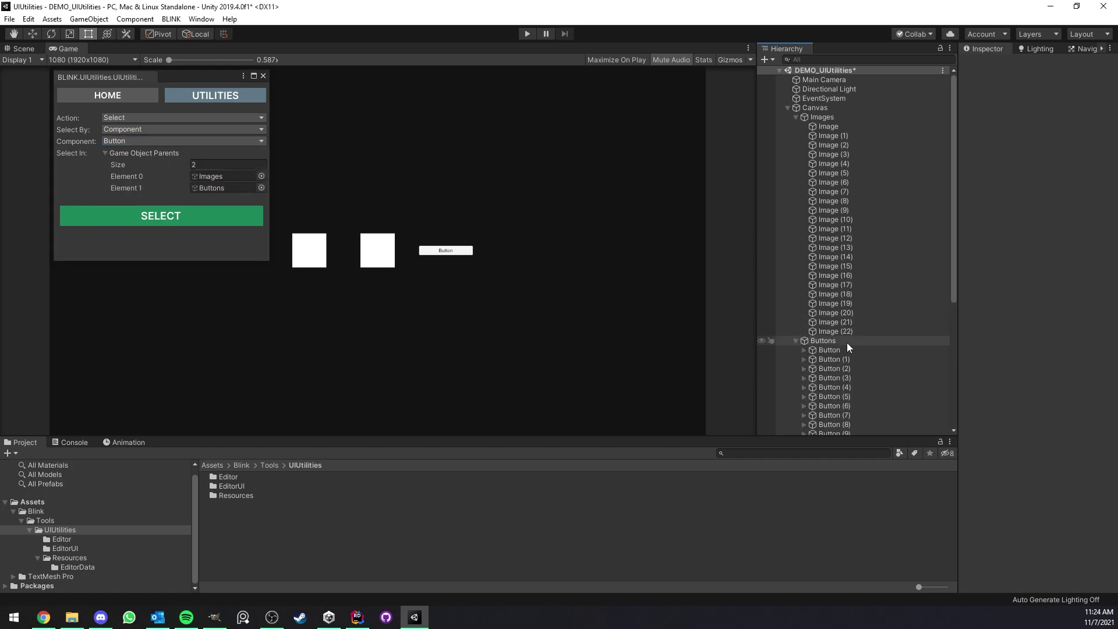
{"action": "scroll", "coordinate": [852, 297], "scroll_direction": "down", "scroll_amount": 3}
{"action": "scroll", "coordinate": [855, 271], "scroll_direction": "down", "scroll_amount": 3}
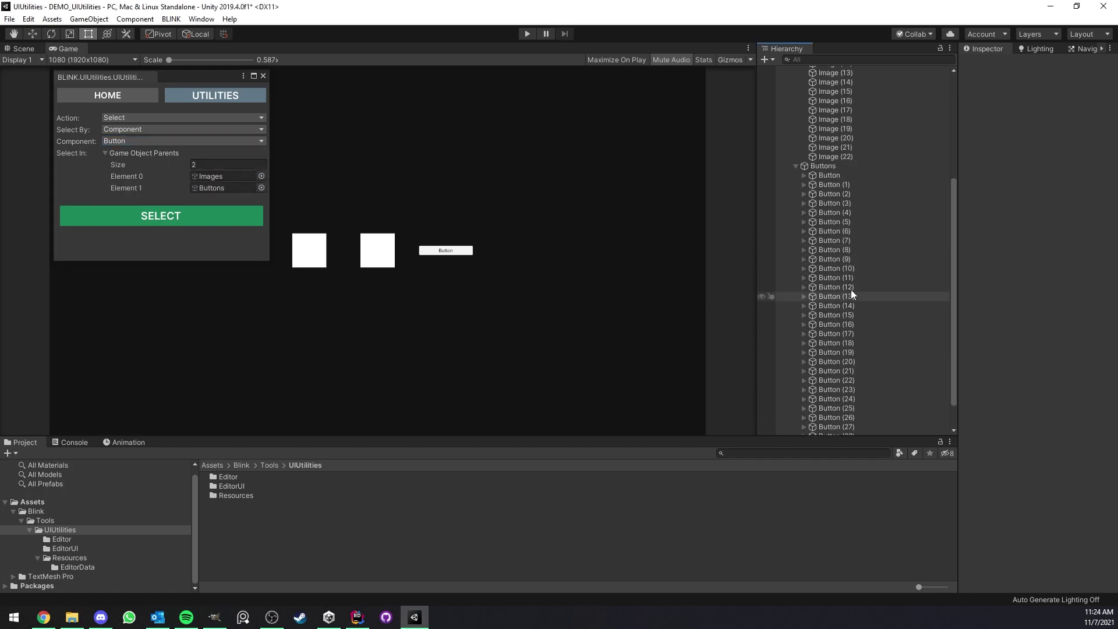
{"action": "left_click", "coordinate": [211, 214]}
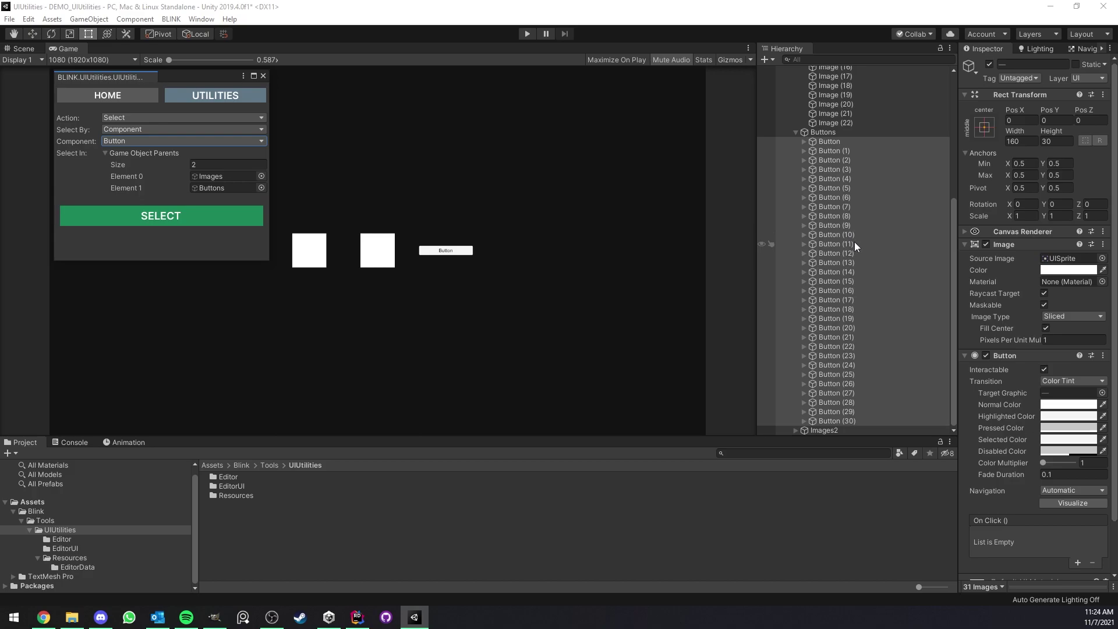
{"action": "scroll", "coordinate": [855, 242], "scroll_direction": "up", "scroll_amount": 3}
{"action": "scroll", "coordinate": [855, 242], "scroll_direction": "up", "scroll_amount": 2}
- Collapse the groups, then target all Game Objects and select every child under Images and Buttons
{"action": "left_click", "coordinate": [795, 116]}
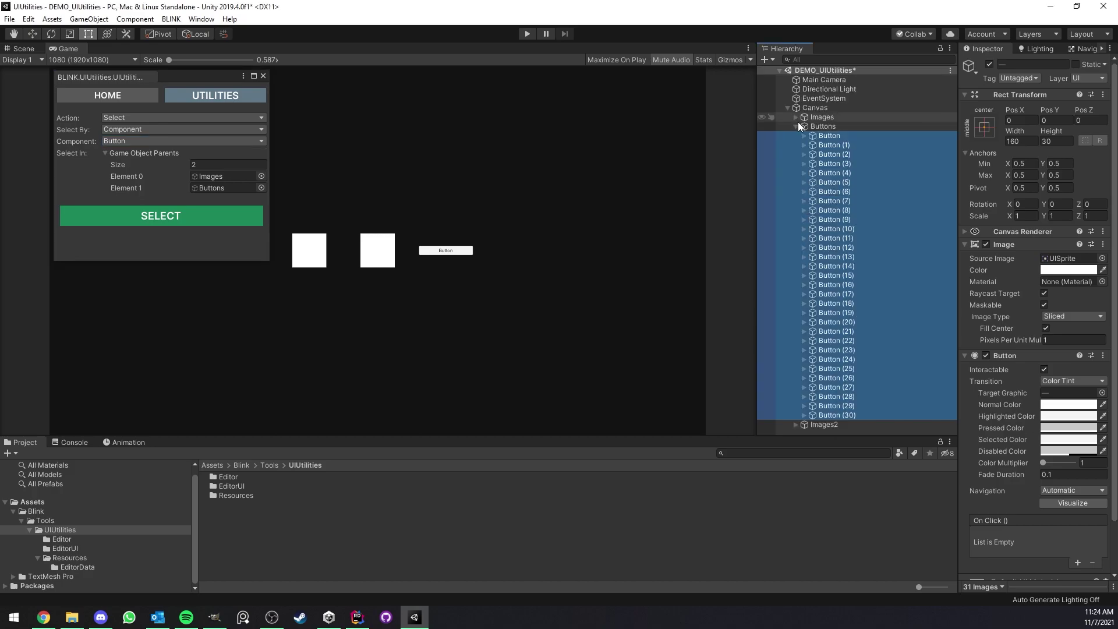
{"action": "left_click", "coordinate": [794, 126]}
{"action": "left_click", "coordinate": [831, 205]}
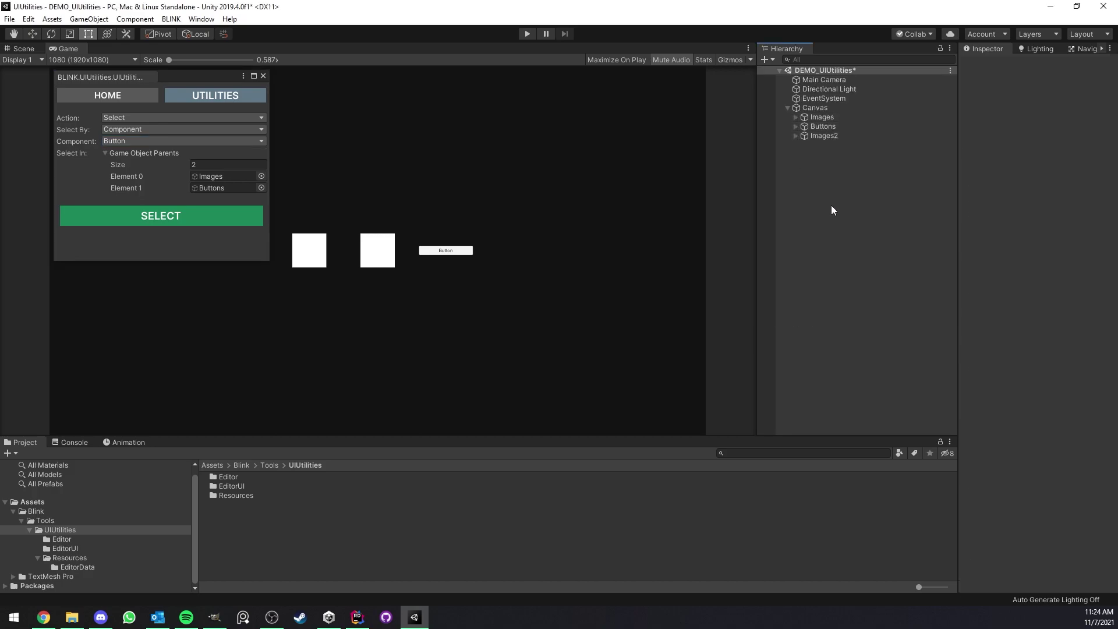
{"action": "left_click", "coordinate": [136, 141]}
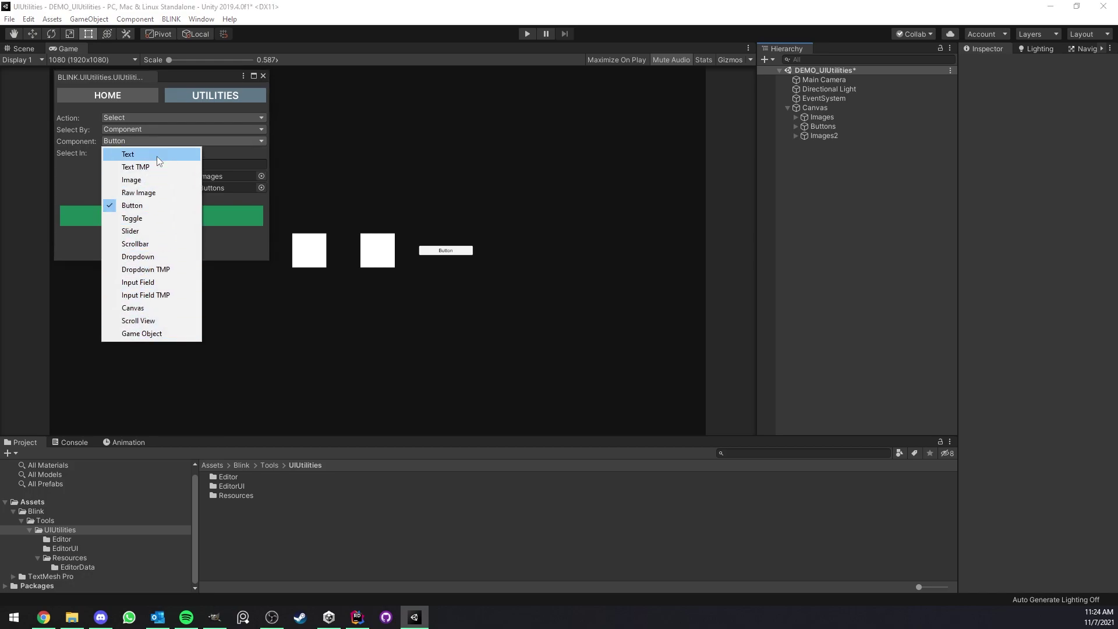
{"action": "left_click", "coordinate": [146, 333]}
{"action": "left_click", "coordinate": [178, 210]}
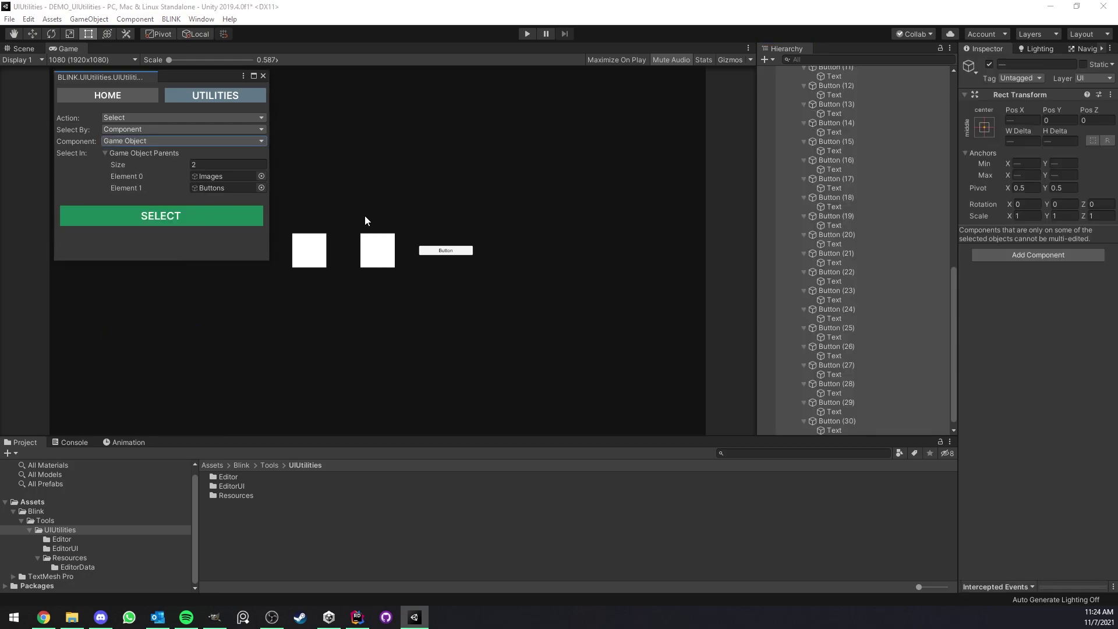
{"action": "scroll", "coordinate": [792, 259], "scroll_direction": "down", "scroll_amount": 5}
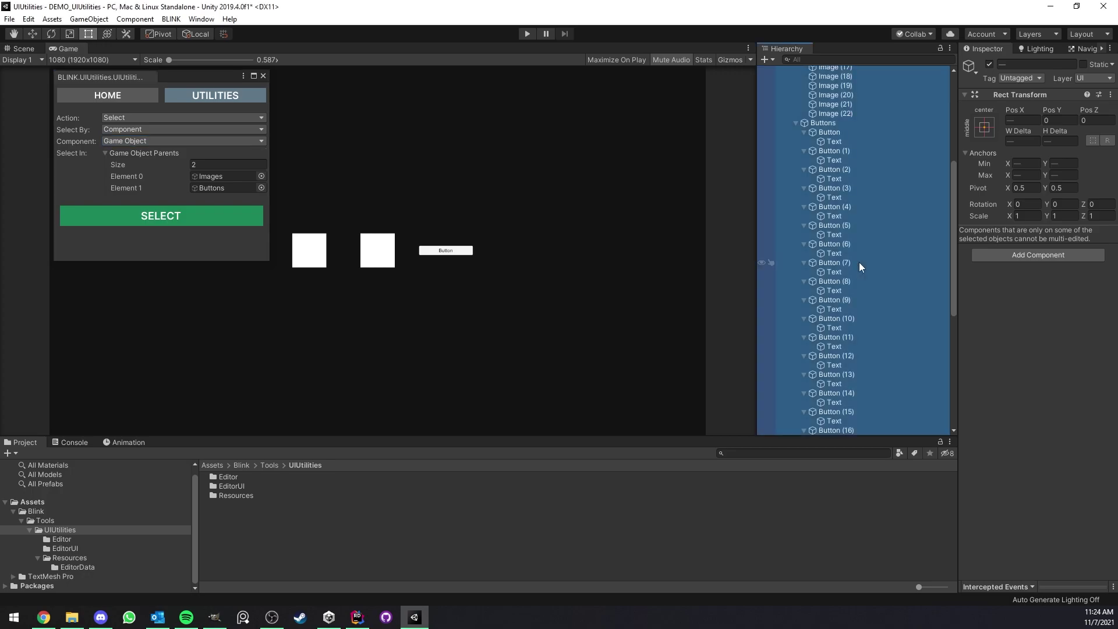
{"action": "key", "text": "ctrl+z"}
- Select by Name with Canvas as the only parent, picking every object whose name contains 'Image'
{"action": "left_click", "coordinate": [146, 132]}
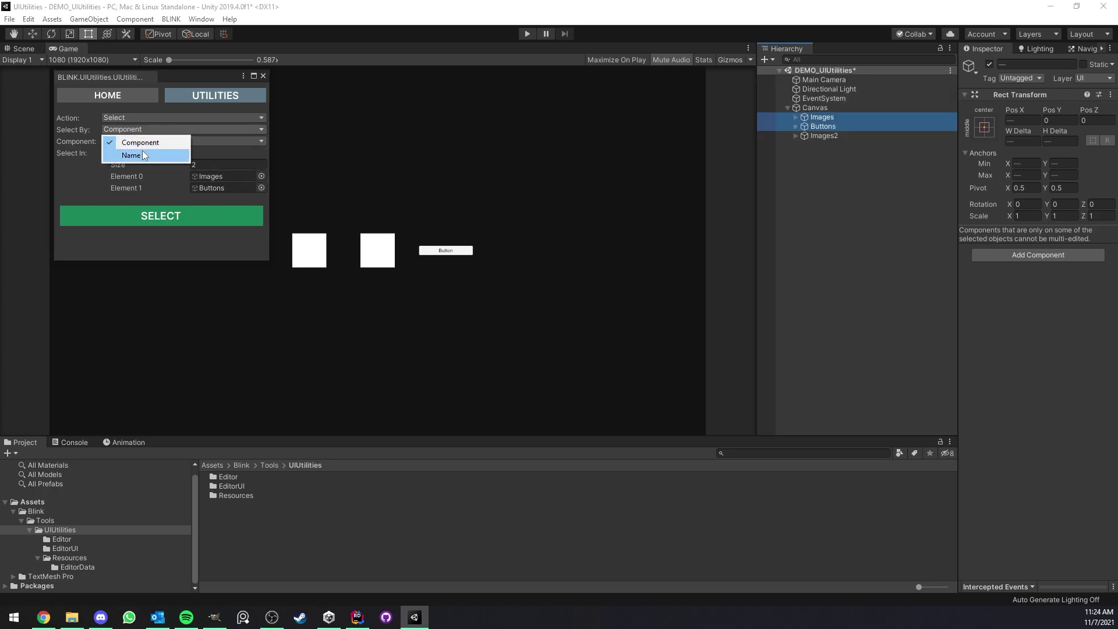
{"action": "left_click", "coordinate": [145, 155]}
{"action": "left_click", "coordinate": [850, 188]}
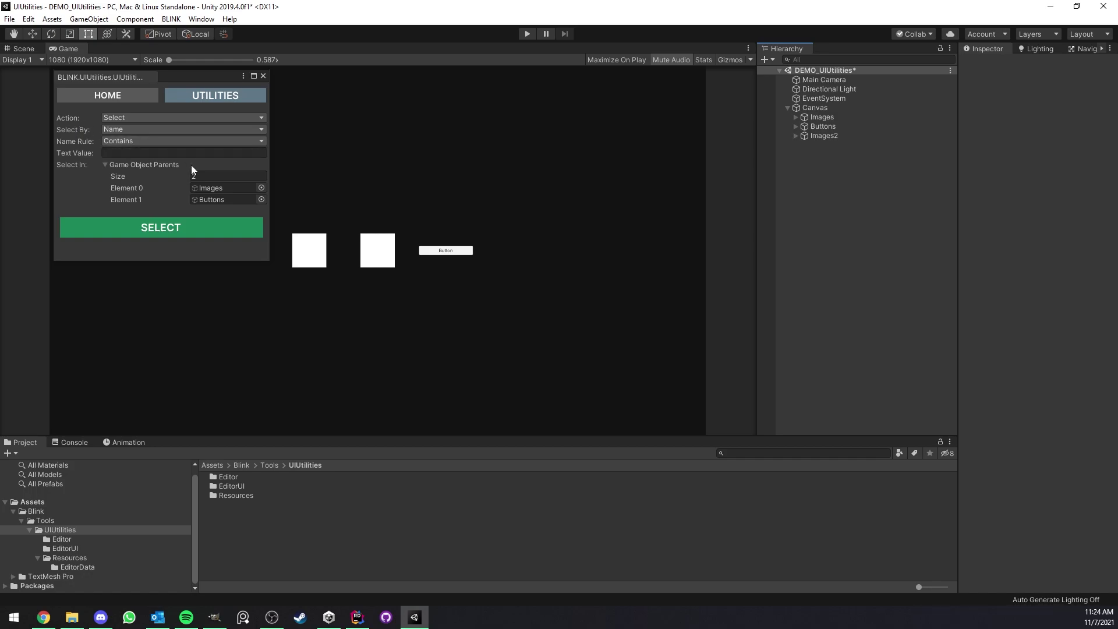
{"action": "left_click", "coordinate": [213, 176]}
{"action": "type", "text": "1"}
{"action": "key", "text": "Return"}
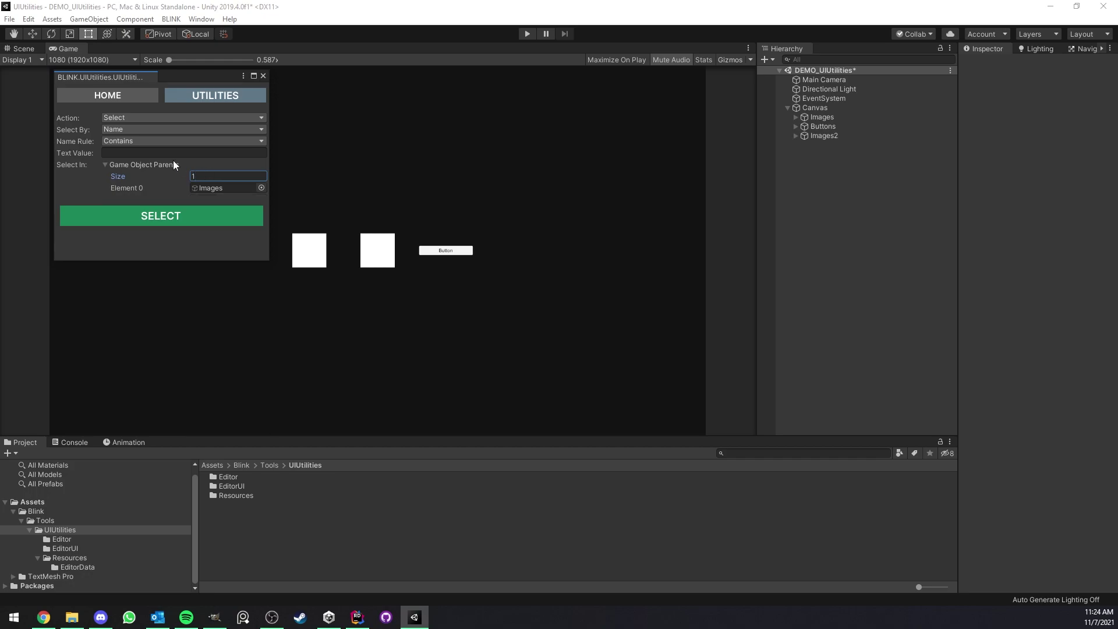
{"action": "left_click", "coordinate": [136, 152]}
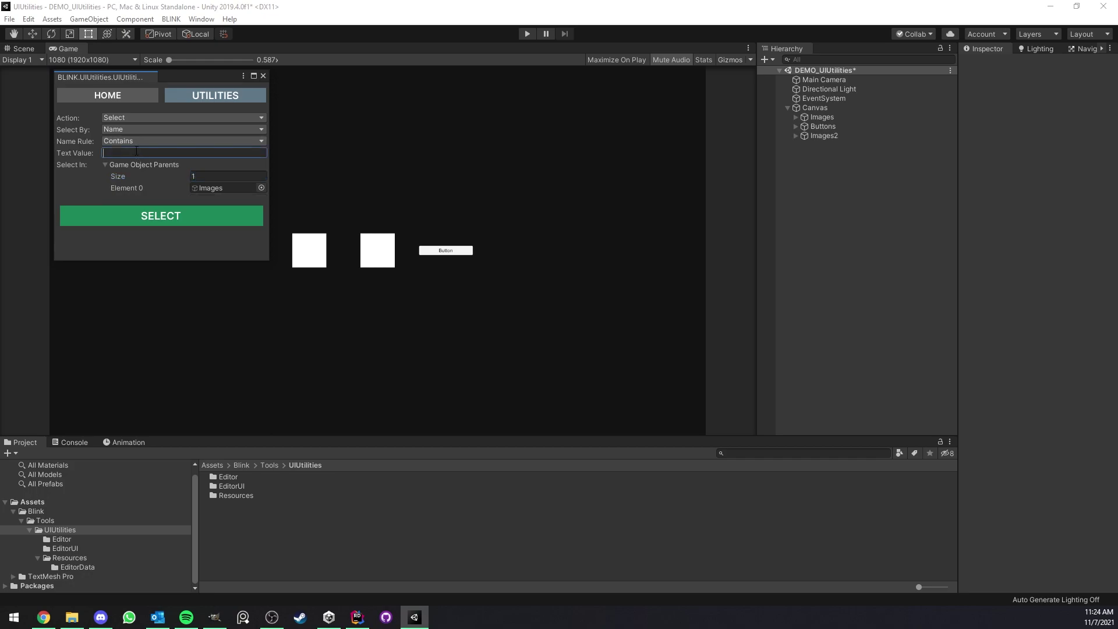
{"action": "type", "text": "Image"}
{"action": "left_click_drag", "start_coordinate": [815, 108], "coordinate": [221, 185]}
{"action": "type", "text": "Image"}
{"action": "left_click", "coordinate": [144, 209]}
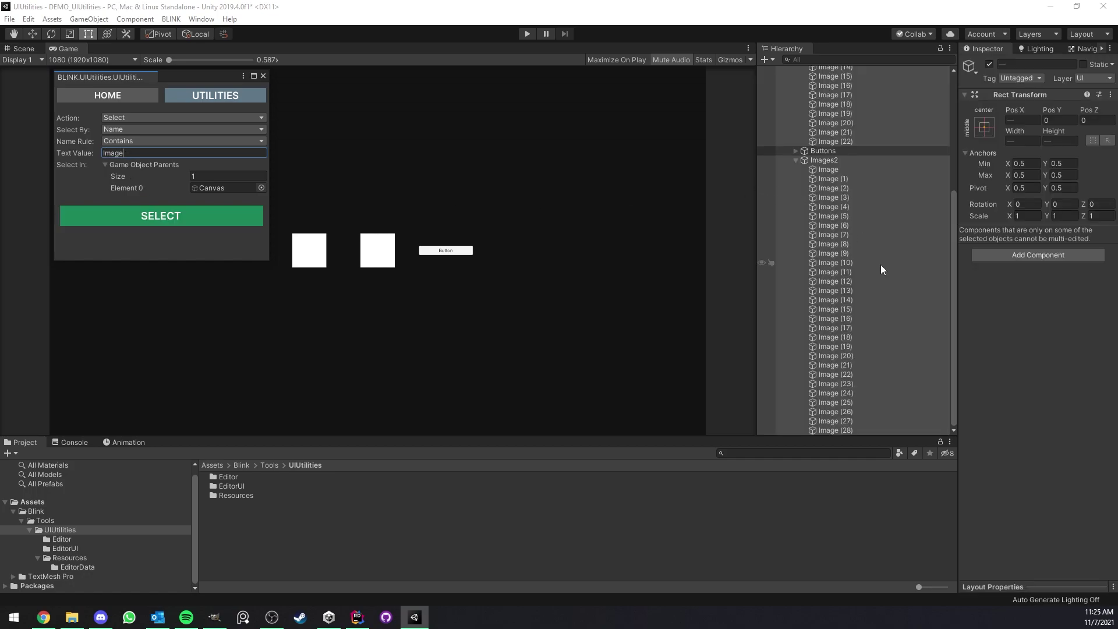
{"action": "scroll", "coordinate": [880, 265], "scroll_direction": "up", "scroll_amount": 5}
{"action": "scroll", "coordinate": [844, 279], "scroll_direction": "down", "scroll_amount": 3}
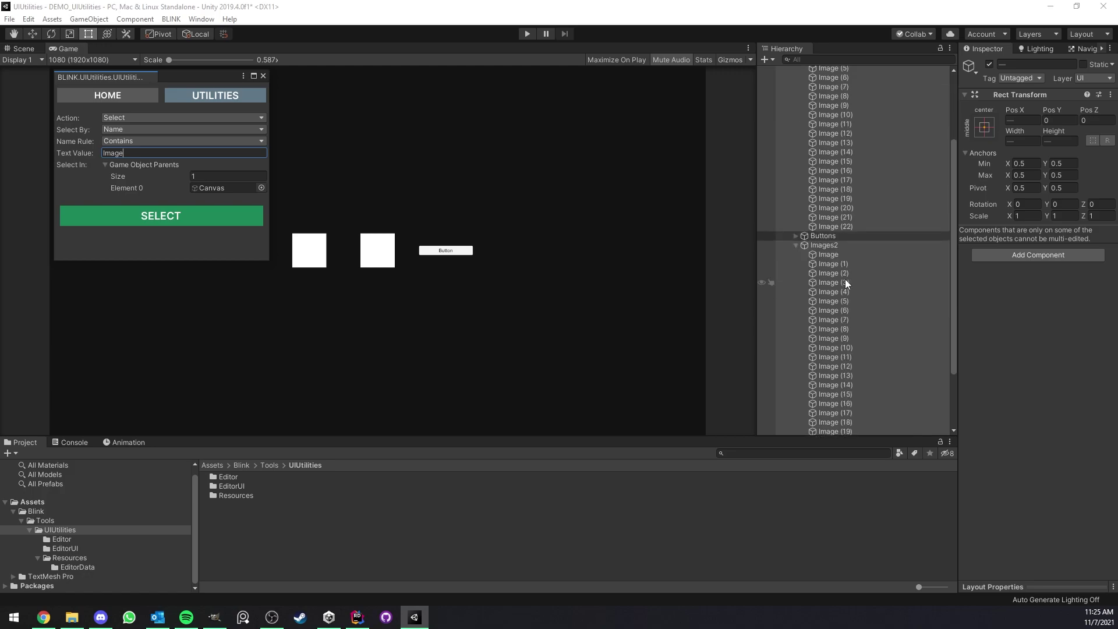
{"action": "scroll", "coordinate": [827, 266], "scroll_direction": "up", "scroll_amount": 2}
{"action": "scroll", "coordinate": [831, 266], "scroll_direction": "up", "scroll_amount": 2}
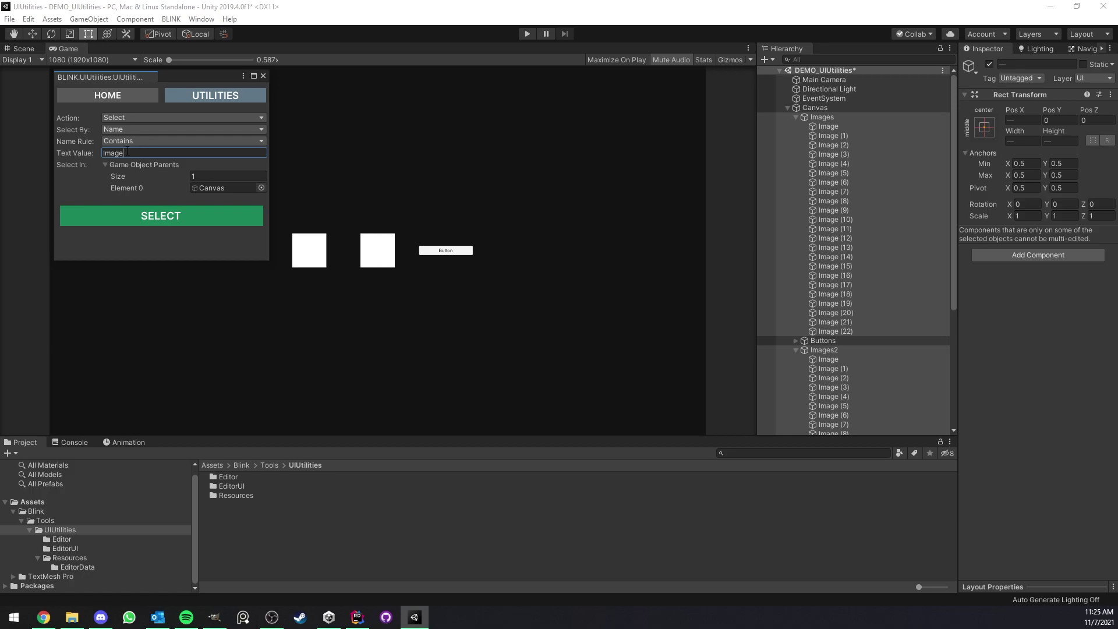
- Select objects whose names contain '1', then those whose names do not contain '1'
{"action": "left_click_drag", "start_coordinate": [127, 152], "coordinate": [48, 152]}
{"action": "type", "text": "1"}
{"action": "left_click", "coordinate": [158, 216]}
{"action": "scroll", "coordinate": [866, 296], "scroll_direction": "up", "scroll_amount": 10}
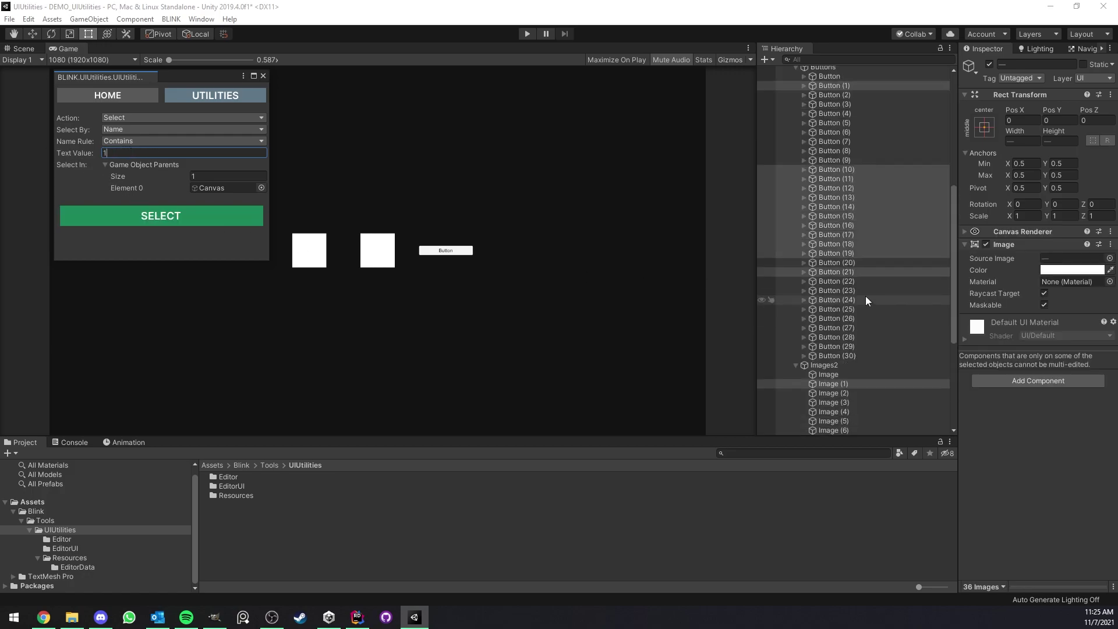
{"action": "scroll", "coordinate": [849, 230], "scroll_direction": "down", "scroll_amount": 3}
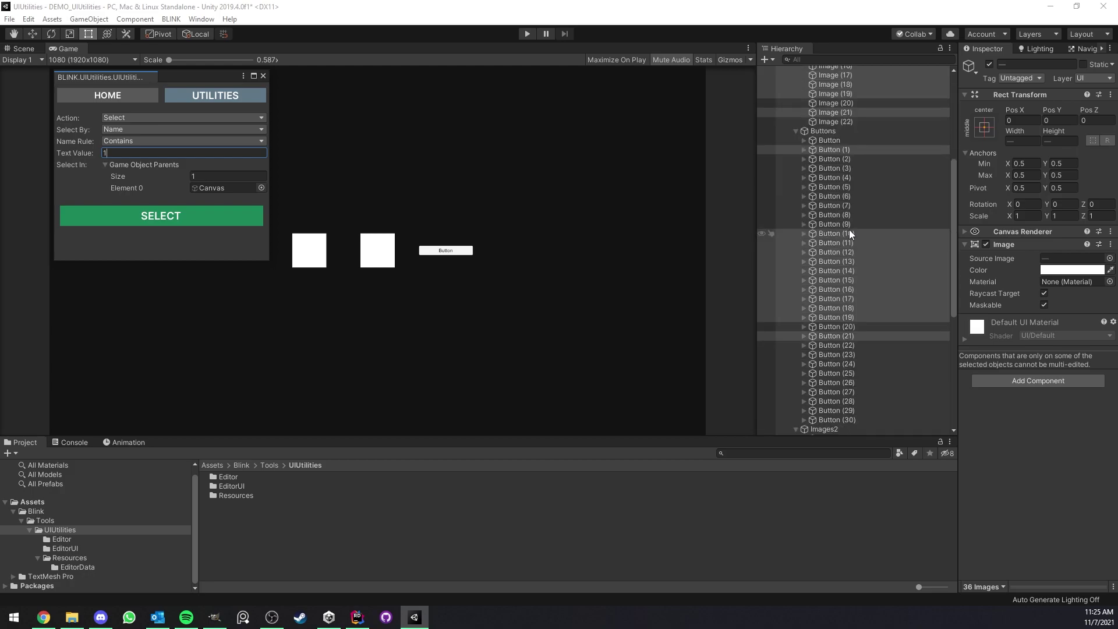
{"action": "scroll", "coordinate": [849, 230], "scroll_direction": "down", "scroll_amount": 3}
{"action": "scroll", "coordinate": [849, 229], "scroll_direction": "up", "scroll_amount": 6}
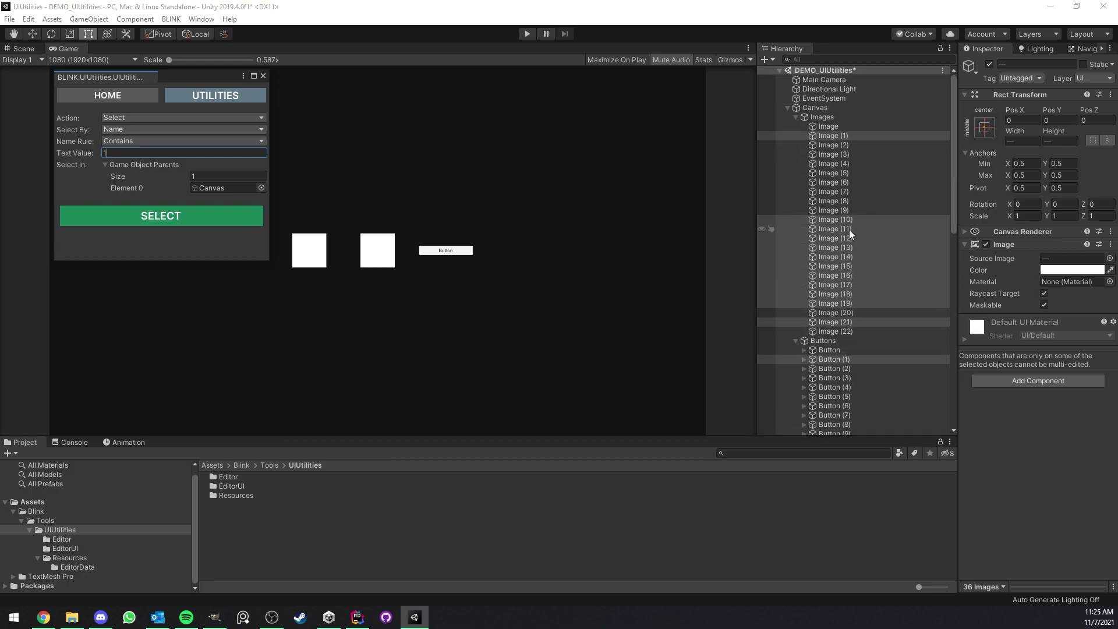
{"action": "left_click", "coordinate": [135, 141]}
{"action": "left_click", "coordinate": [146, 166]}
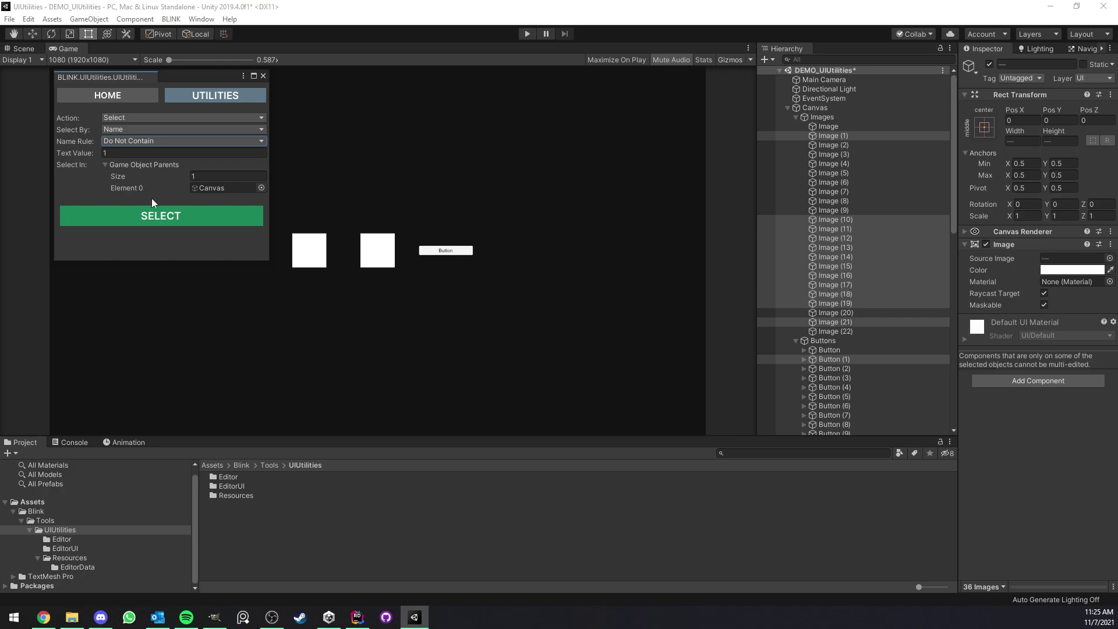
{"action": "left_click", "coordinate": [151, 220]}
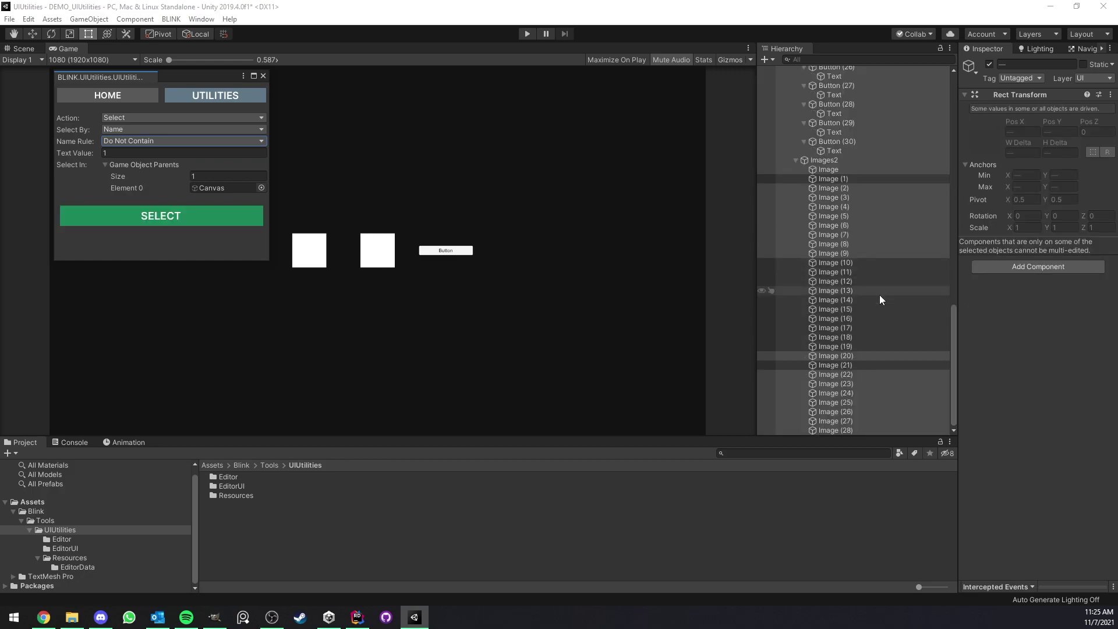
{"action": "scroll", "coordinate": [880, 295], "scroll_direction": "up", "scroll_amount": 5}
{"action": "scroll", "coordinate": [880, 295], "scroll_direction": "up", "scroll_amount": 5}
{"action": "scroll", "coordinate": [874, 287], "scroll_direction": "up", "scroll_amount": 5}
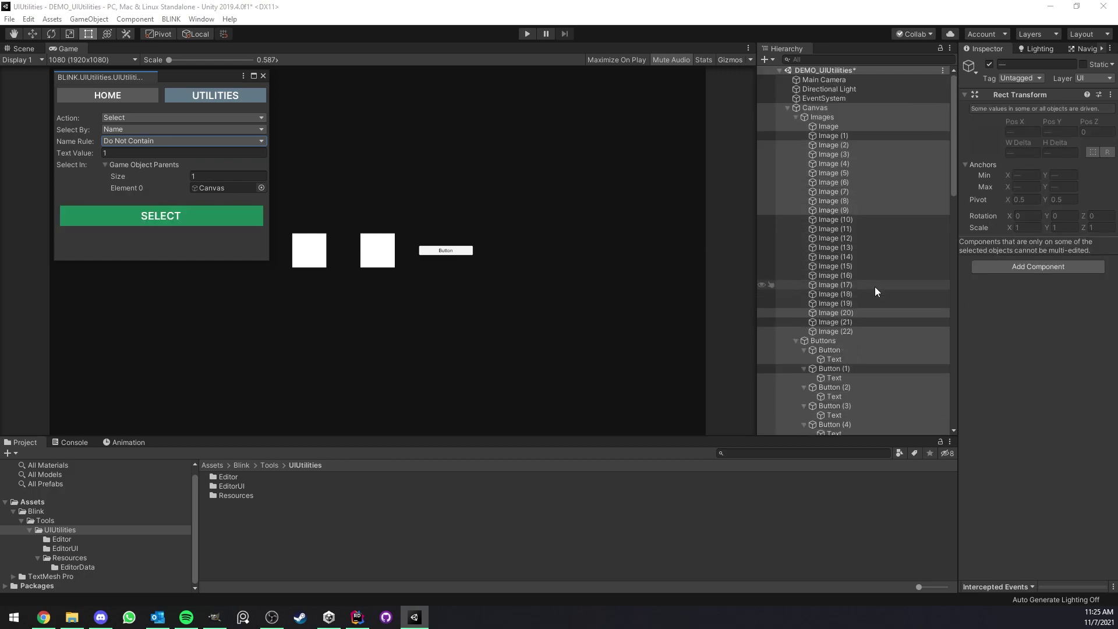
- Reset the Canvas tree, then select objects named exactly 'Image', then those not named 'Image'
{"action": "left_click", "coordinate": [881, 235]}
{"action": "key", "text": "Left"}
{"action": "key", "text": "Left"}
{"action": "key", "text": "Left"}
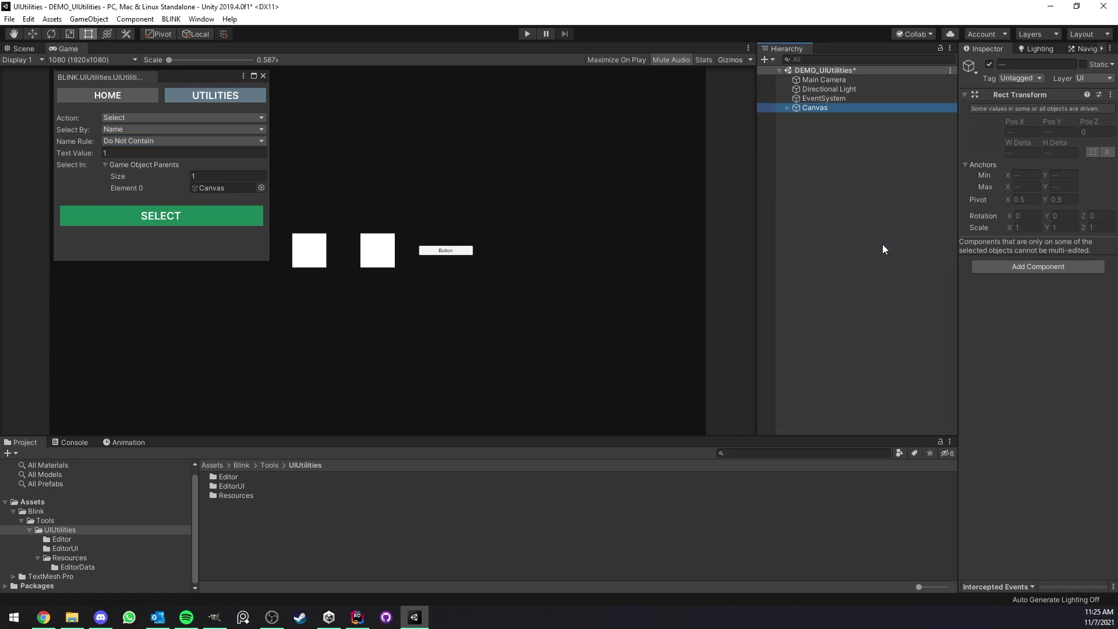
{"action": "left_click", "coordinate": [787, 109]}
{"action": "left_click", "coordinate": [769, 167]}
{"action": "left_click", "coordinate": [129, 141]}
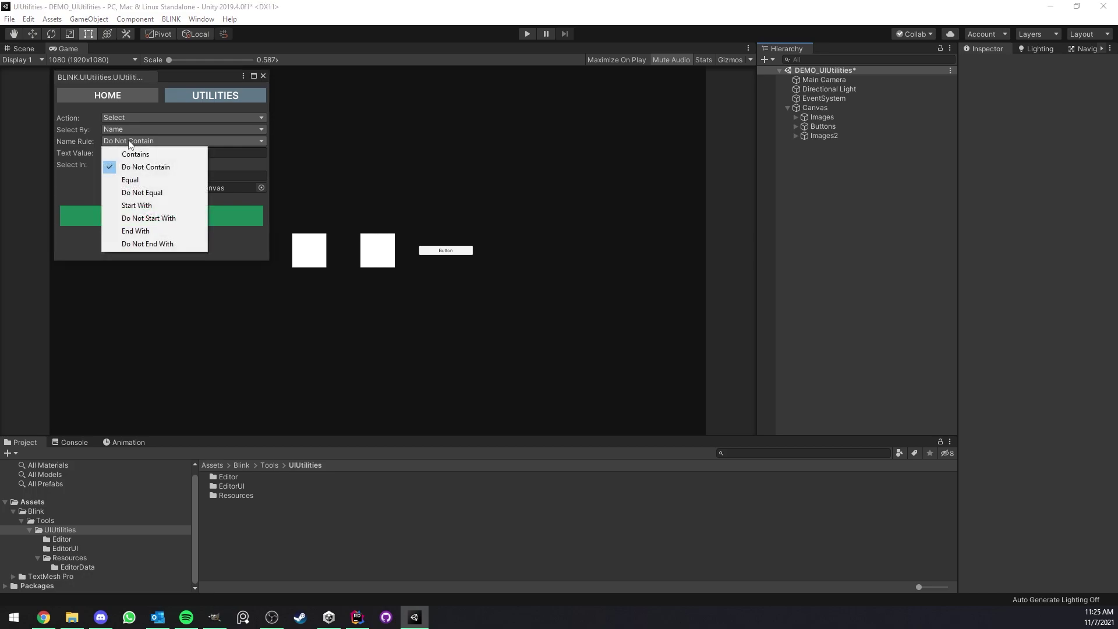
{"action": "left_click", "coordinate": [144, 179]}
{"action": "left_click", "coordinate": [136, 154]}
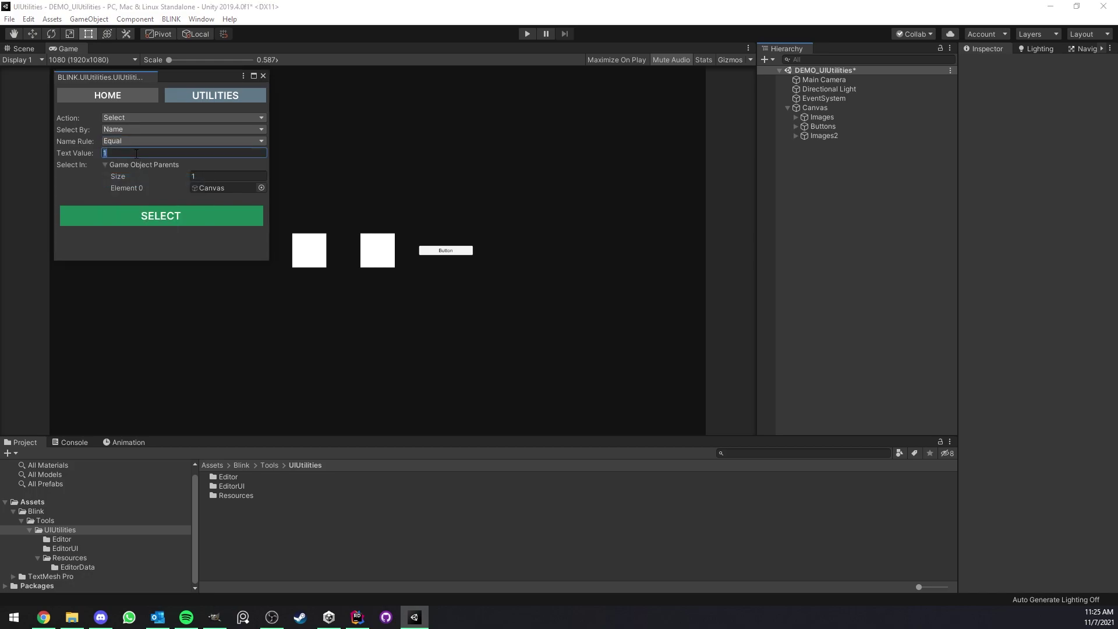
{"action": "type", "text": "Image"}
{"action": "left_click", "coordinate": [160, 213]}
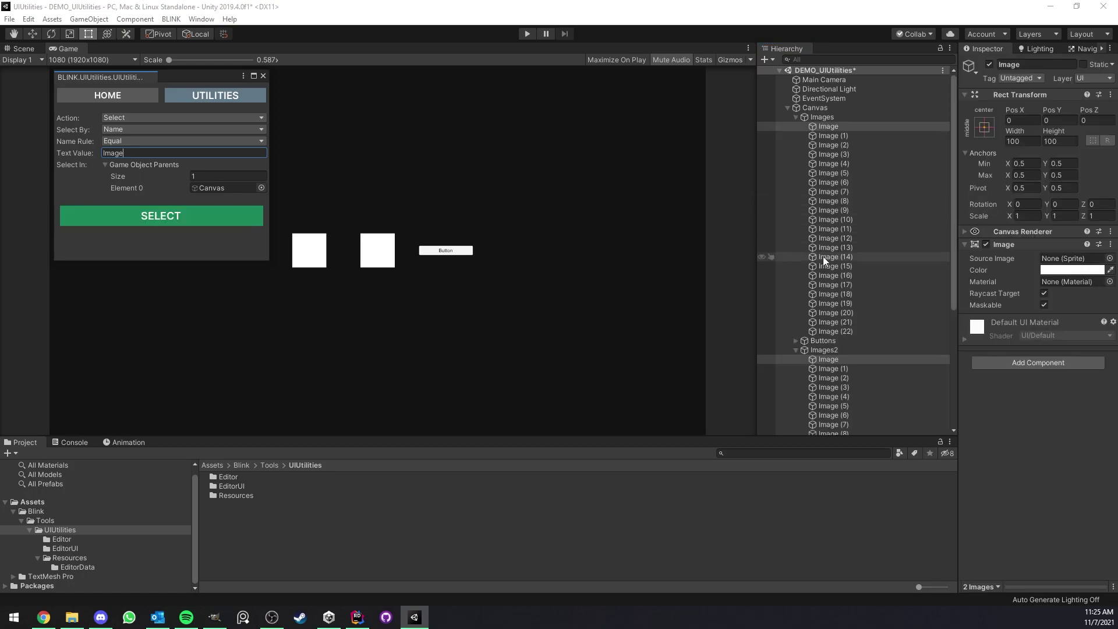
{"action": "left_click", "coordinate": [140, 141]}
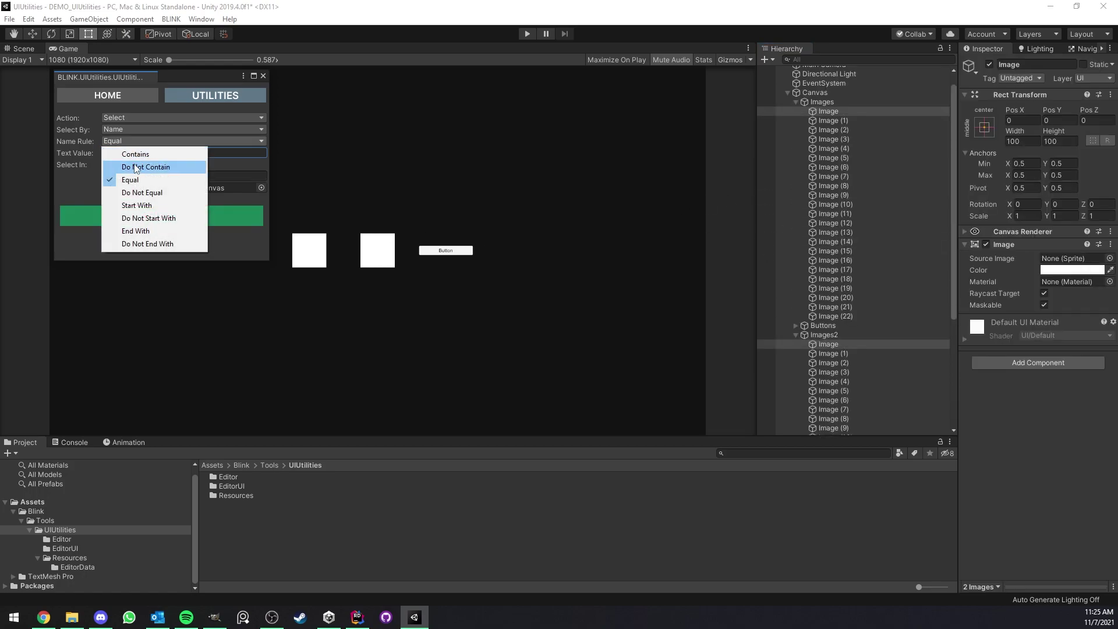
{"action": "left_click", "coordinate": [144, 192]}
{"action": "scroll", "coordinate": [825, 216], "scroll_direction": "down", "scroll_amount": 3}
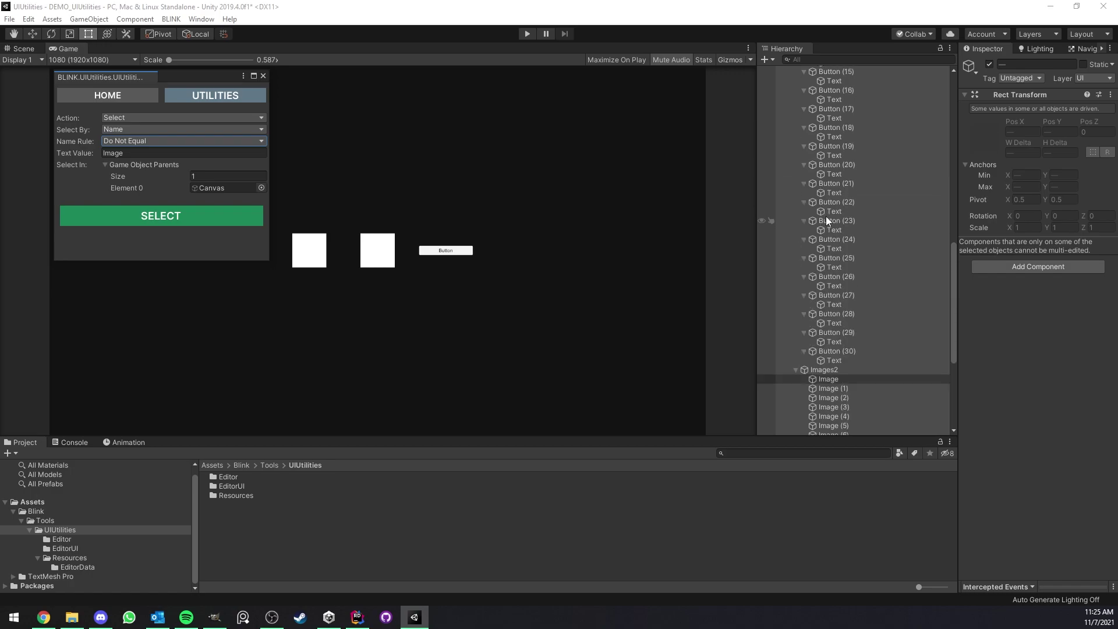
- Select the 50 objects whose names start with 'Image (', then choose Do Not Start With
{"action": "left_click", "coordinate": [794, 124], "text": "alt"}
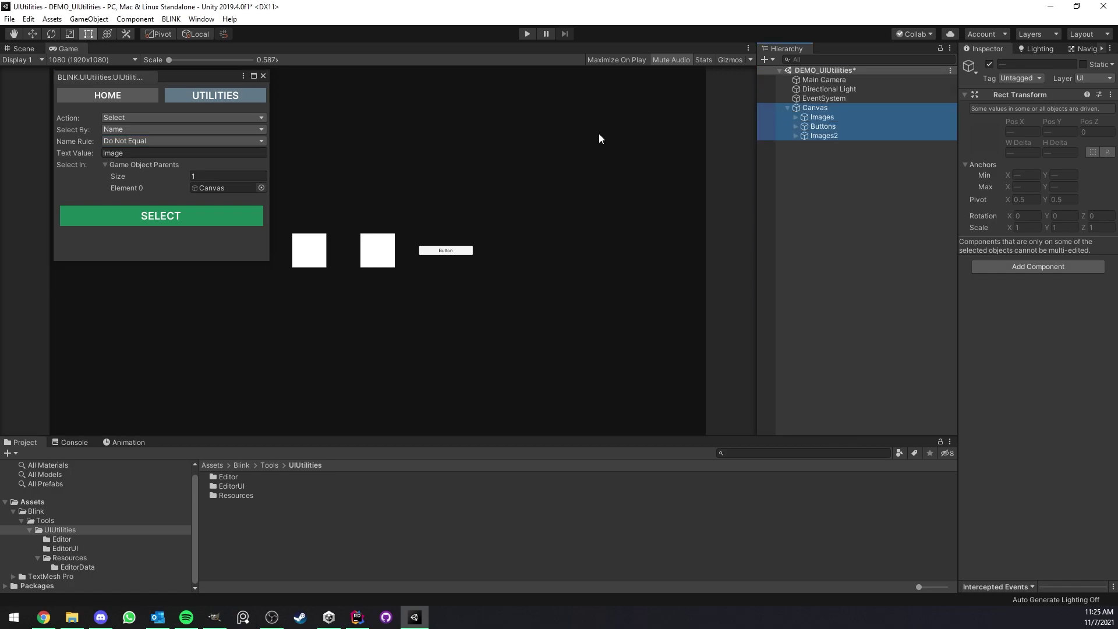
{"action": "left_click", "coordinate": [105, 139]}
{"action": "left_click", "coordinate": [144, 207]}
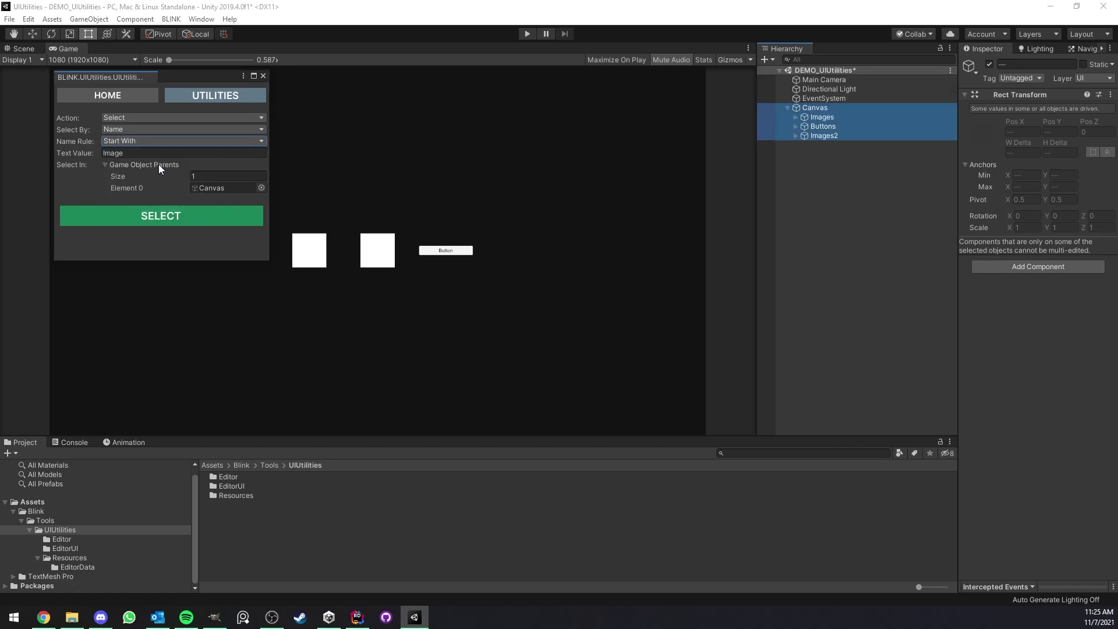
{"action": "left_click", "coordinate": [158, 153]}
{"action": "left_click", "coordinate": [158, 153]}
{"action": "type", "text": "("}
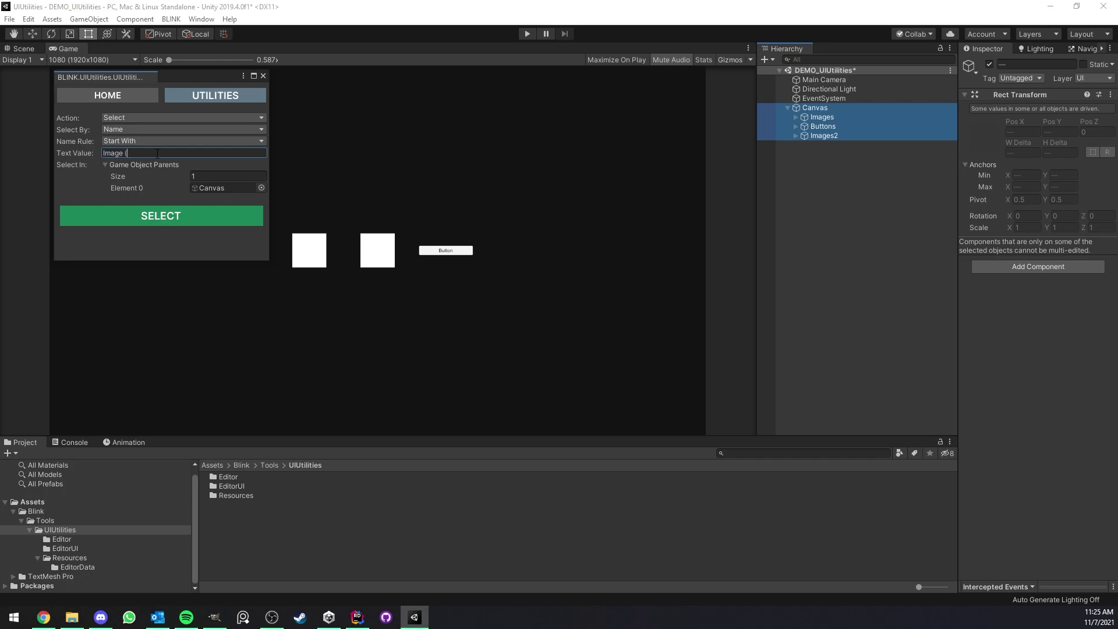
{"action": "left_click", "coordinate": [161, 216]}
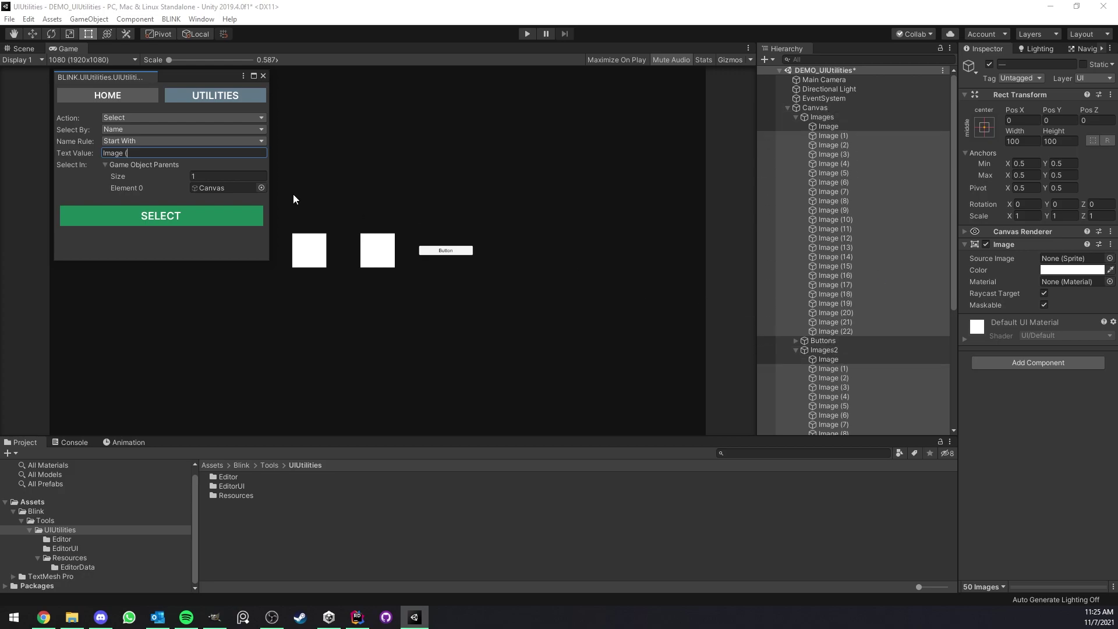
{"action": "left_click", "coordinate": [145, 141]}
- Select names not starting with 'Image (', then names ending with '1)'
{"action": "left_click", "coordinate": [147, 219]}
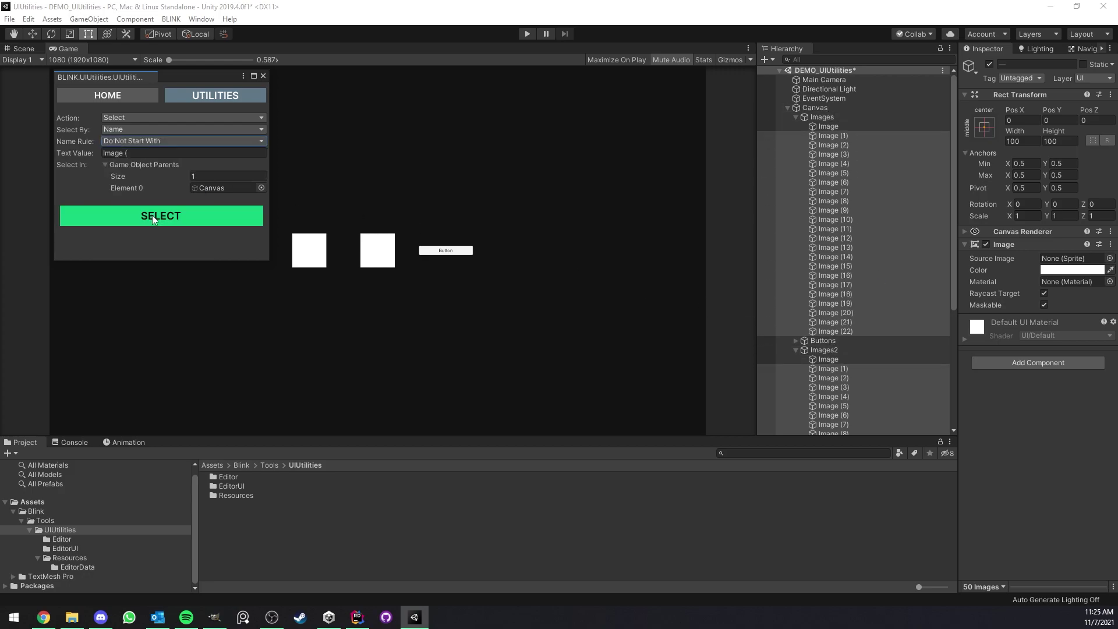
{"action": "scroll", "coordinate": [831, 210], "scroll_direction": "up", "scroll_amount": 5}
{"action": "scroll", "coordinate": [831, 210], "scroll_direction": "up", "scroll_amount": 10}
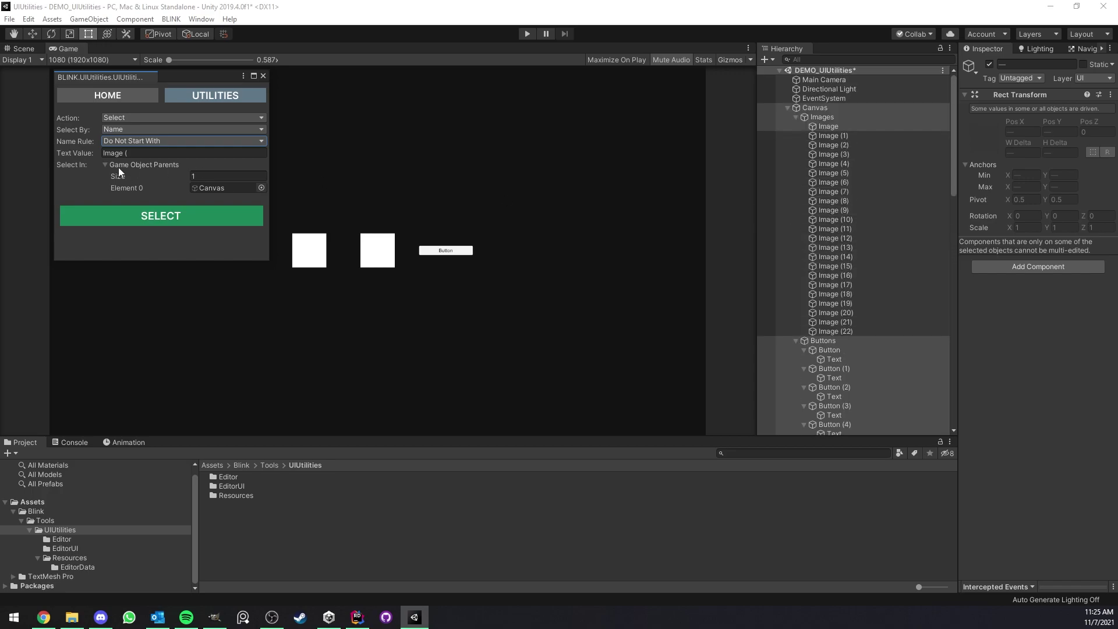
{"action": "left_click", "coordinate": [136, 141]}
{"action": "left_click", "coordinate": [140, 230]}
{"action": "left_click", "coordinate": [143, 157]}
{"action": "type", "text": "1)"}
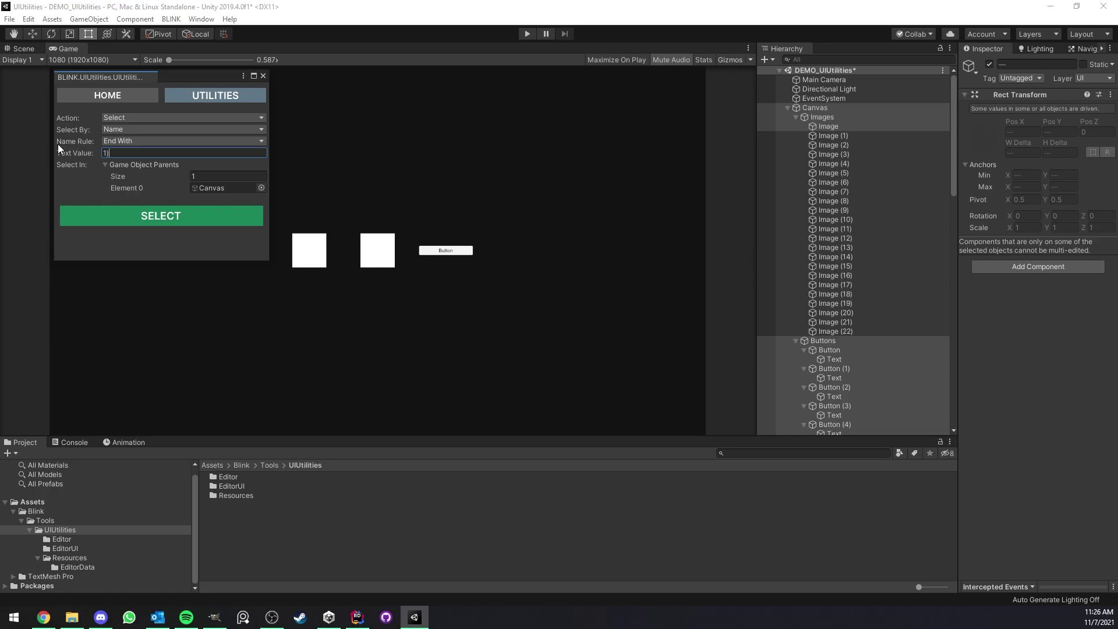
{"action": "left_click", "coordinate": [145, 215]}
{"action": "scroll", "coordinate": [892, 309], "scroll_direction": "up", "scroll_amount": 2}
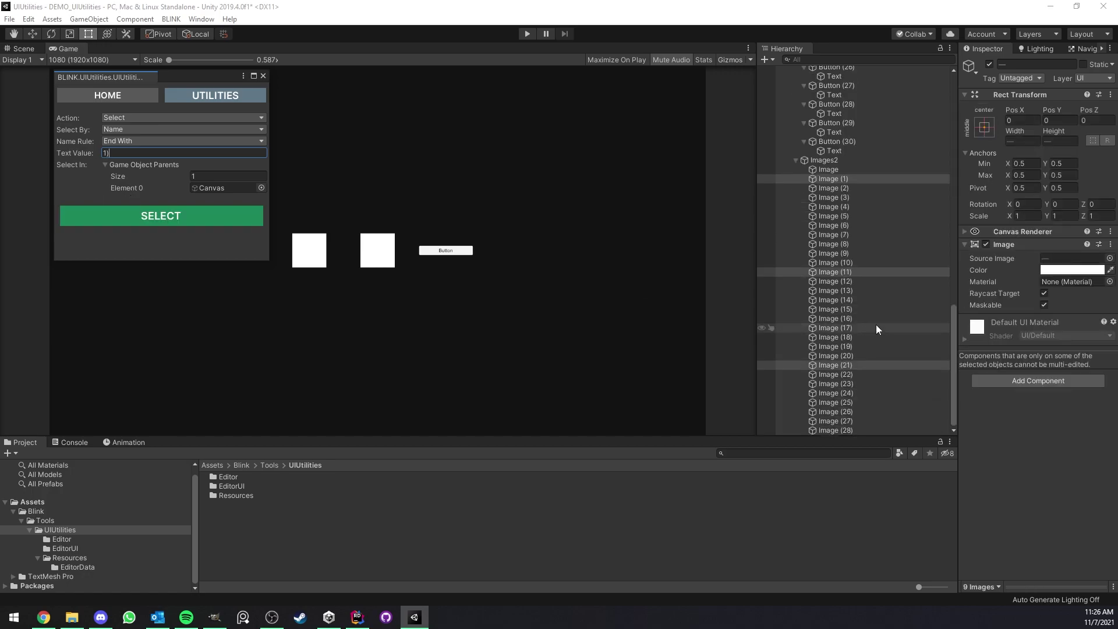
{"action": "scroll", "coordinate": [892, 305], "scroll_direction": "up", "scroll_amount": 3}
{"action": "scroll", "coordinate": [891, 301], "scroll_direction": "up", "scroll_amount": 4}
{"action": "scroll", "coordinate": [891, 299], "scroll_direction": "up", "scroll_amount": 4}
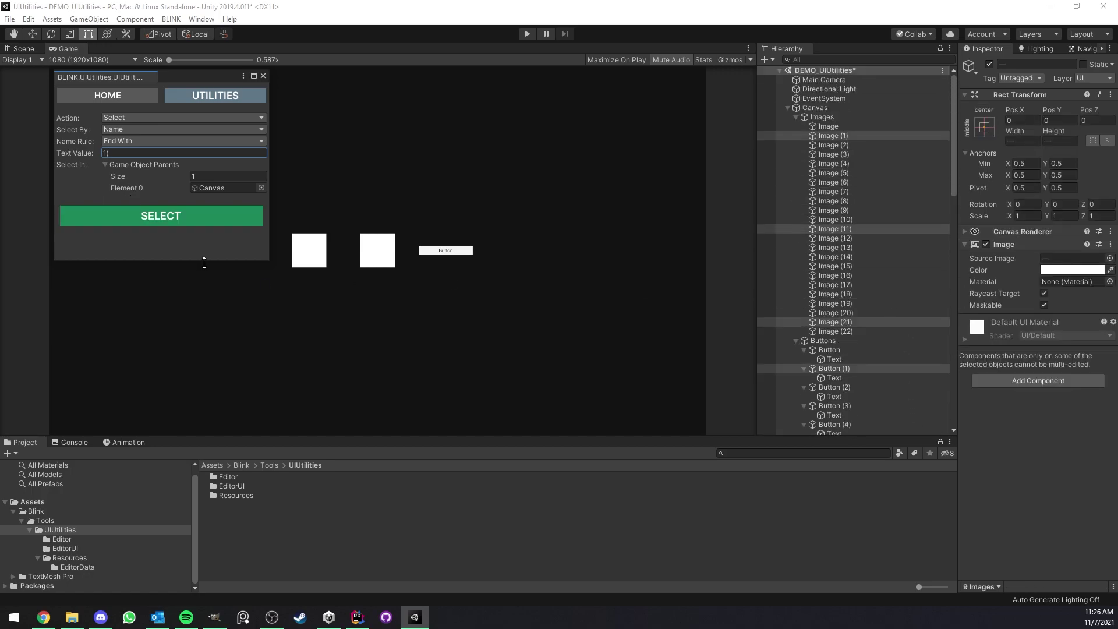
- Select names not ending with '1)', then reset the Canvas tree and clear the selection
{"action": "left_click", "coordinate": [142, 141]}
{"action": "left_click", "coordinate": [150, 244]}
{"action": "left_click", "coordinate": [146, 218]}
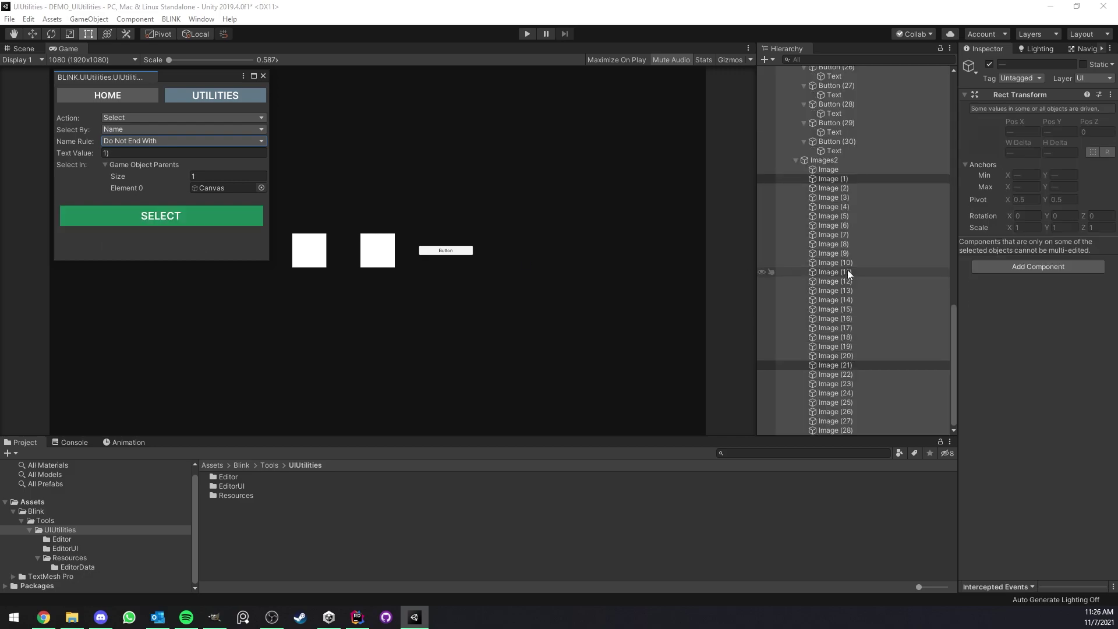
{"action": "scroll", "coordinate": [848, 270], "scroll_direction": "up", "scroll_amount": 5}
{"action": "scroll", "coordinate": [848, 270], "scroll_direction": "up", "scroll_amount": 5}
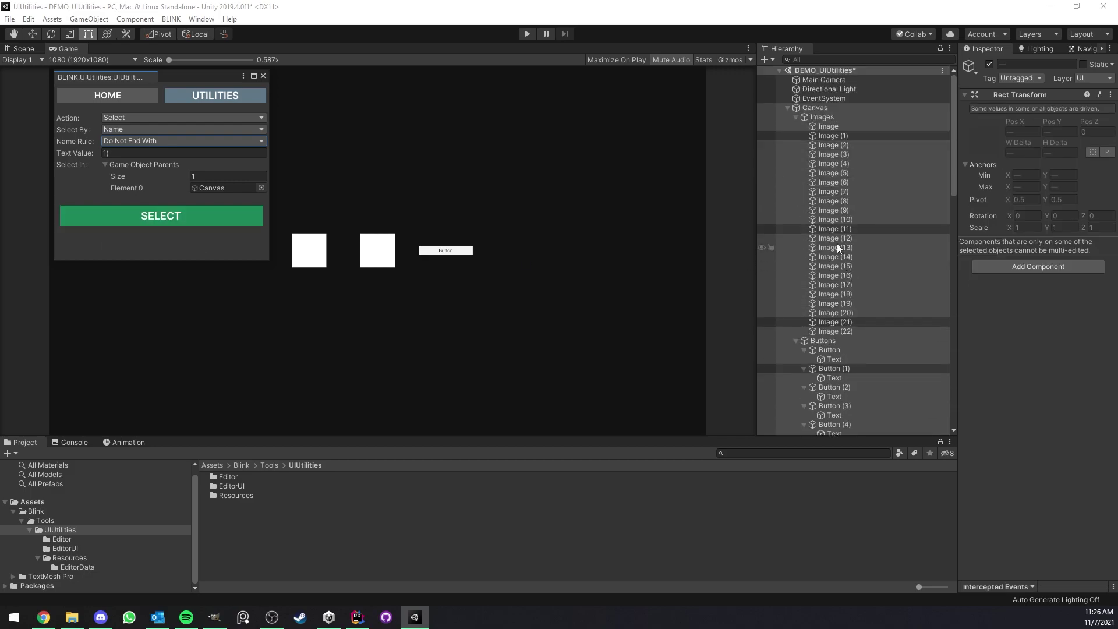
{"action": "left_click", "coordinate": [836, 243]}
{"action": "key", "text": "Left"}
{"action": "key", "text": "Left"}
{"action": "key", "text": "Left"}
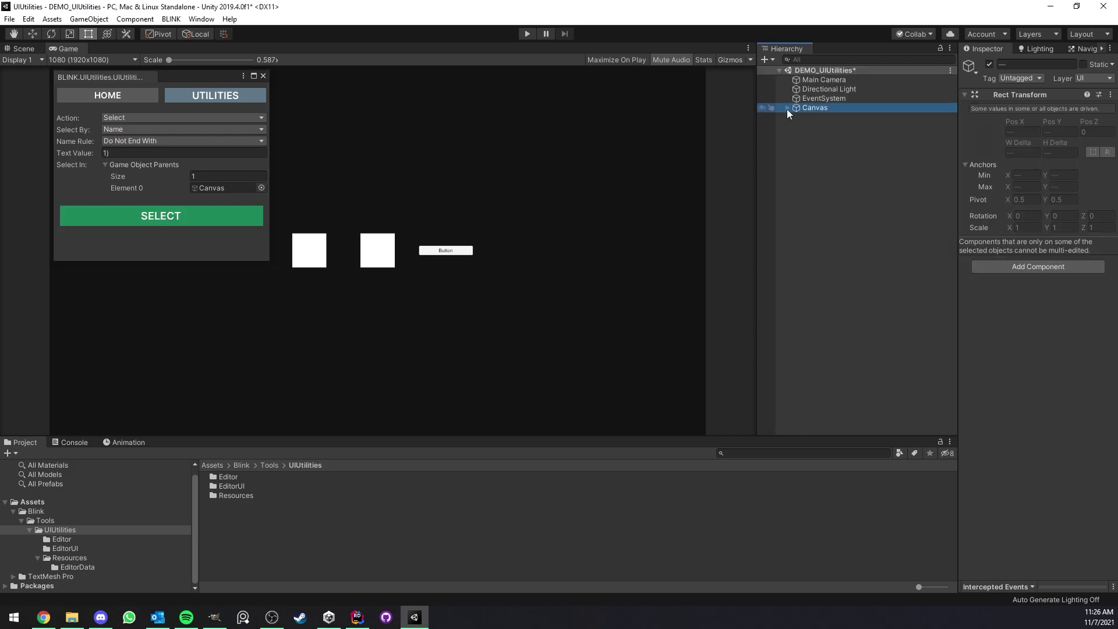
{"action": "left_click", "coordinate": [786, 108]}
{"action": "left_click", "coordinate": [815, 175]}
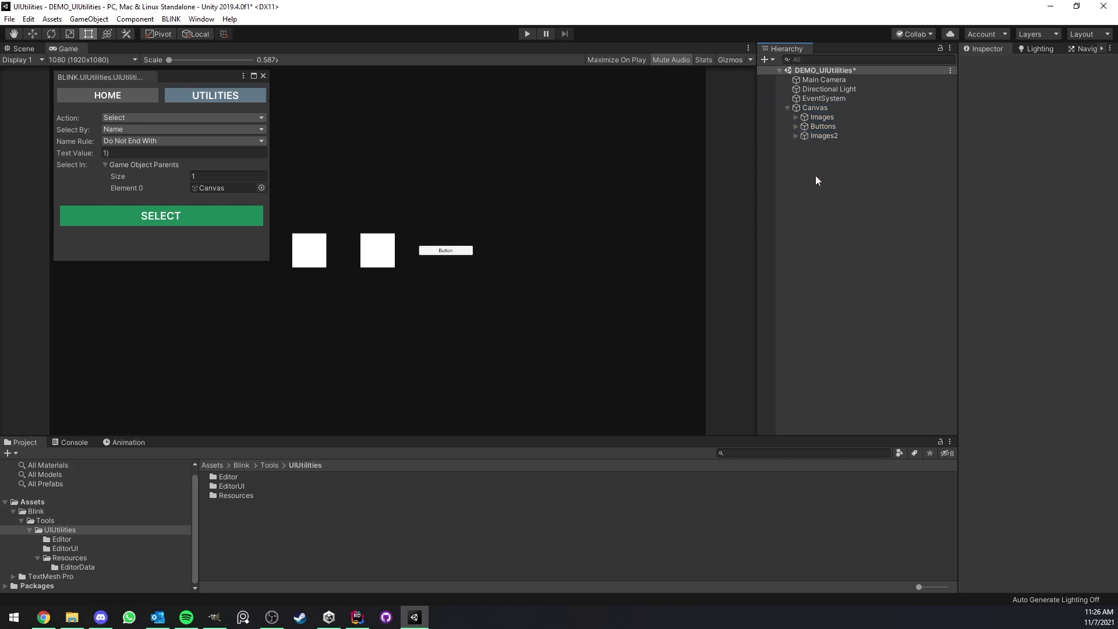
{"action": "left_click", "coordinate": [158, 144]}
{"action": "left_click", "coordinate": [163, 244]}
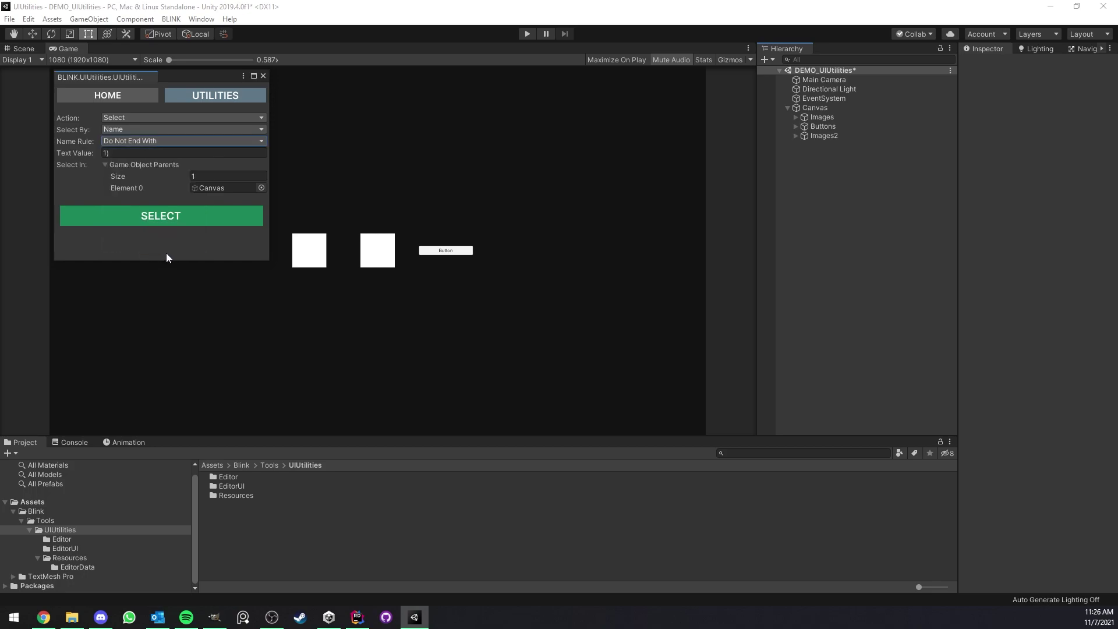
- Switch the utility to Rename and select Image through Image (22) under Images
{"action": "left_click", "coordinate": [156, 118]}
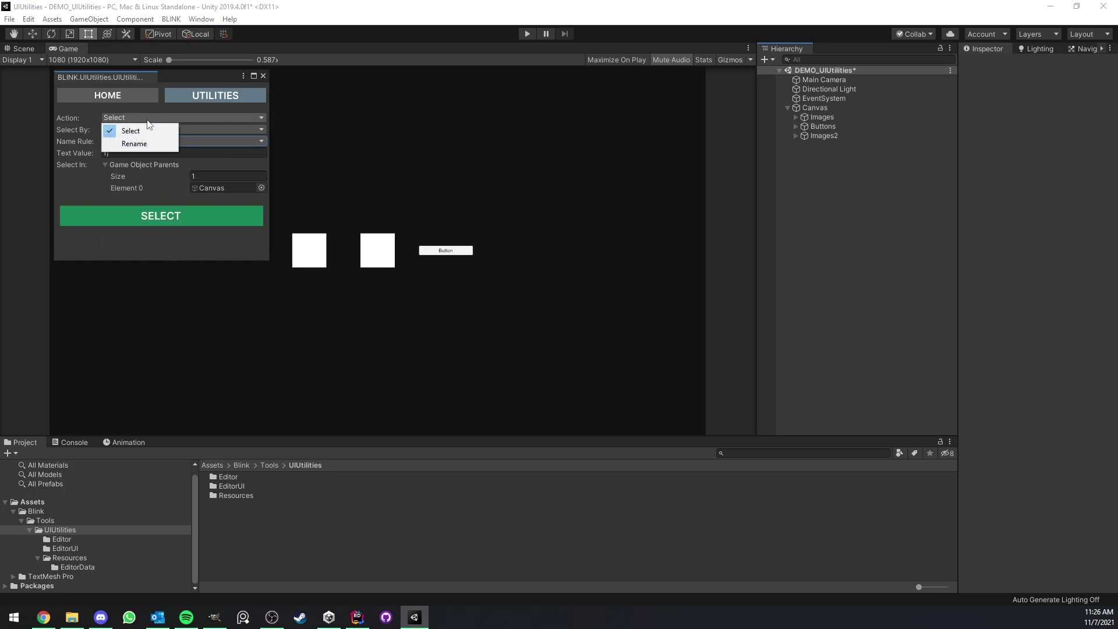
{"action": "left_click", "coordinate": [132, 143]}
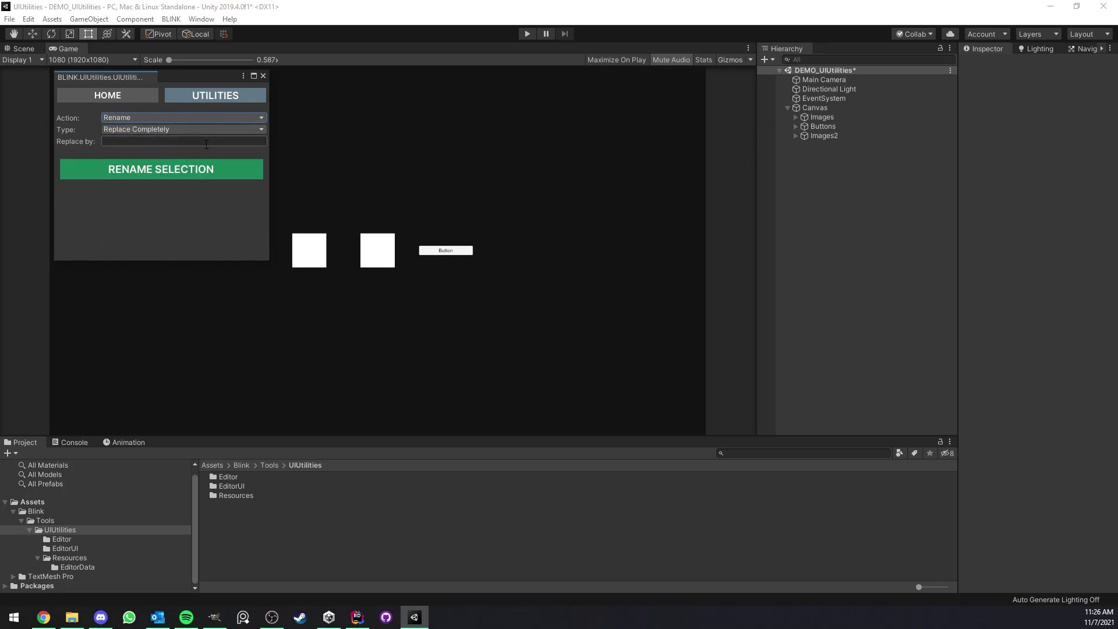
{"action": "left_click", "coordinate": [794, 117]}
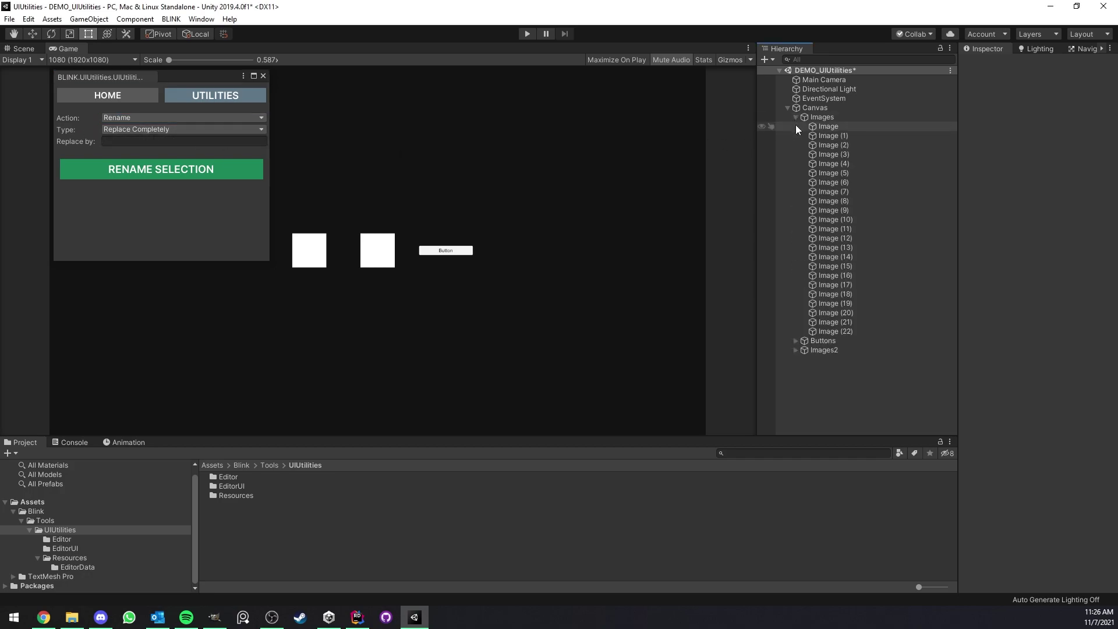
{"action": "left_click", "coordinate": [847, 128]}
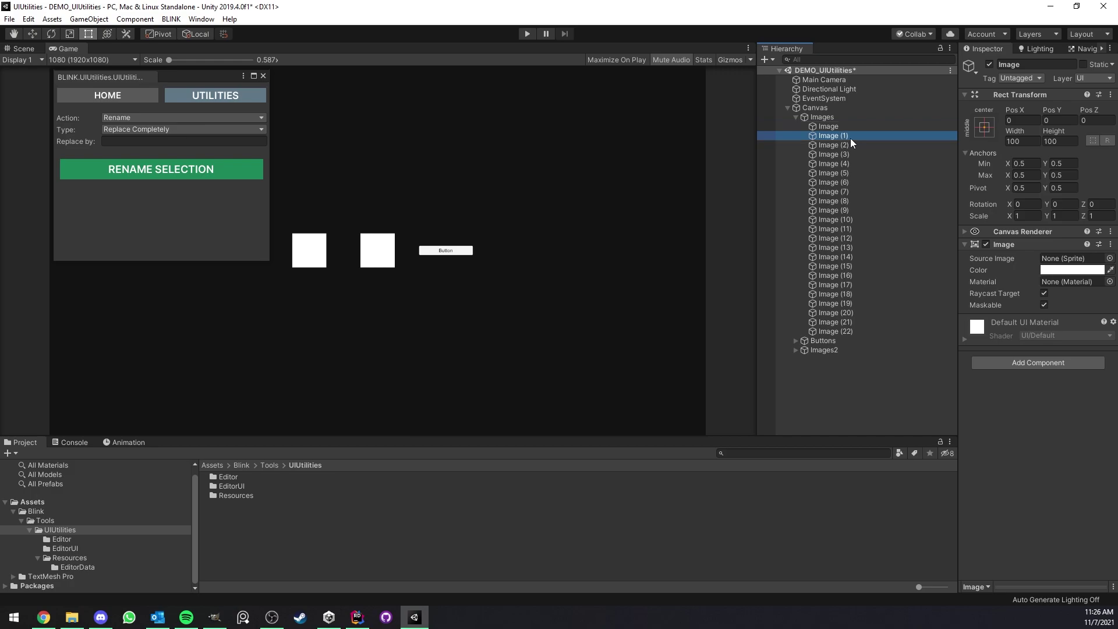
{"action": "left_click", "coordinate": [846, 330]}
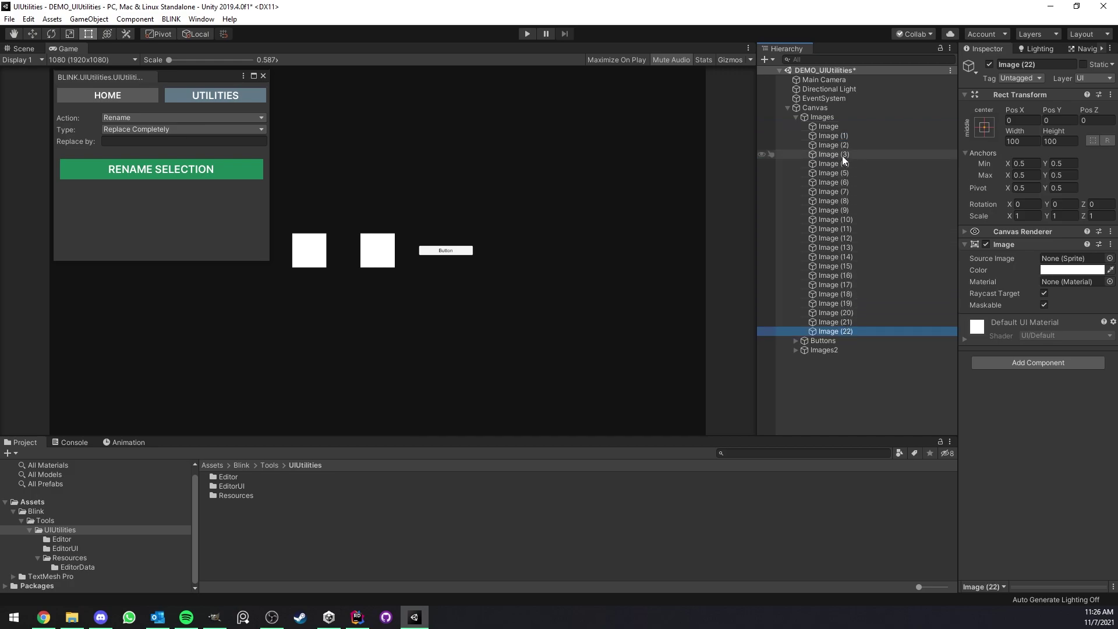
{"action": "left_click", "coordinate": [839, 136]}
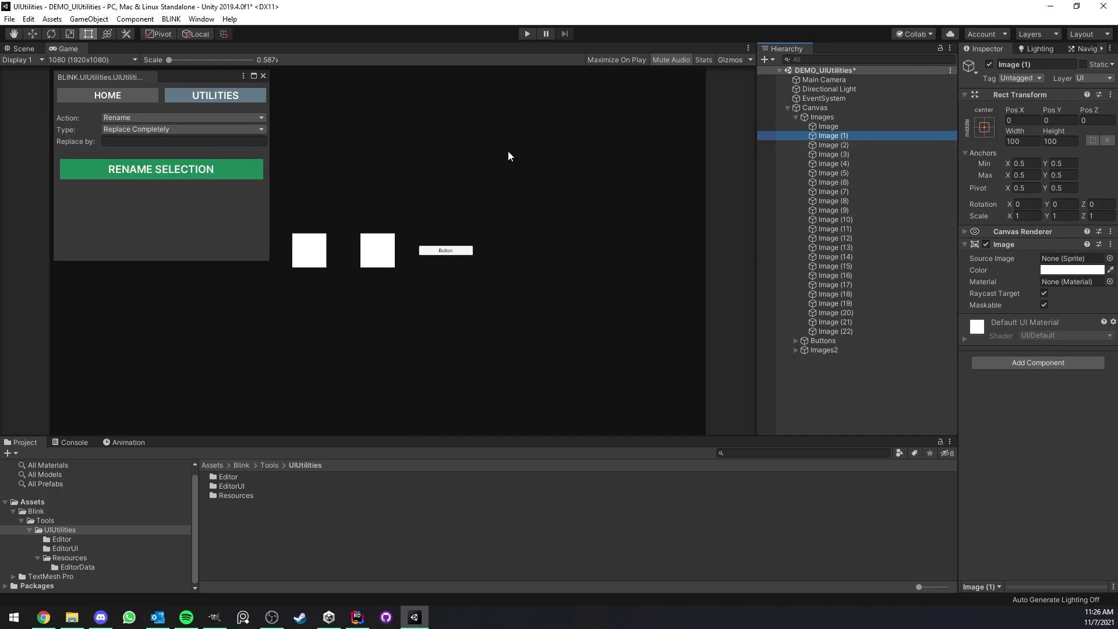
{"action": "left_click", "coordinate": [834, 124]}
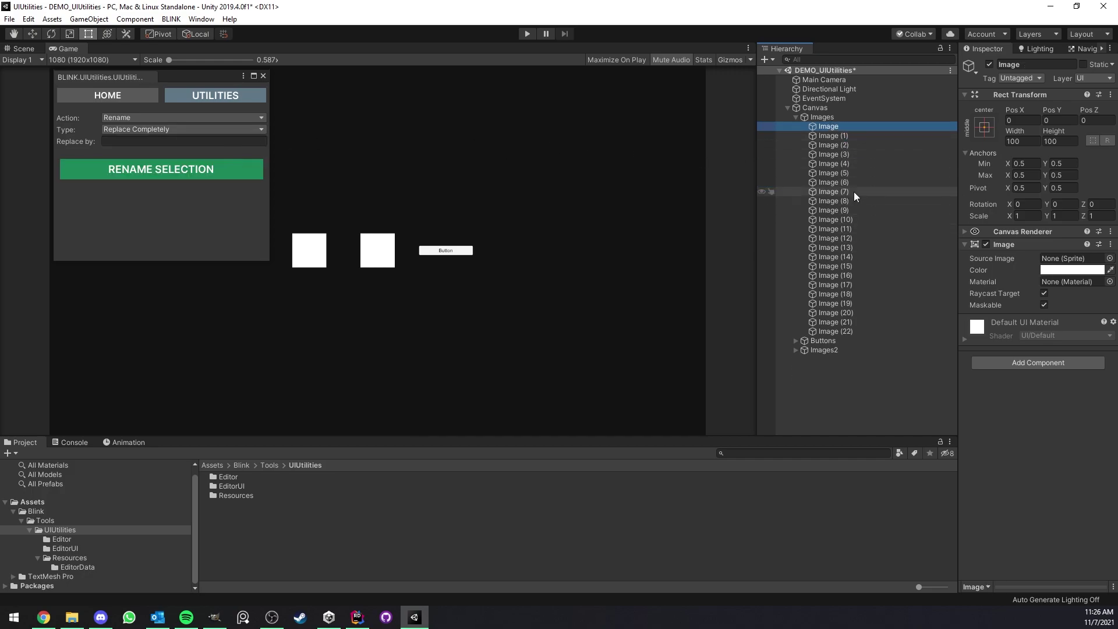
{"action": "left_click", "coordinate": [856, 333], "text": "shift"}
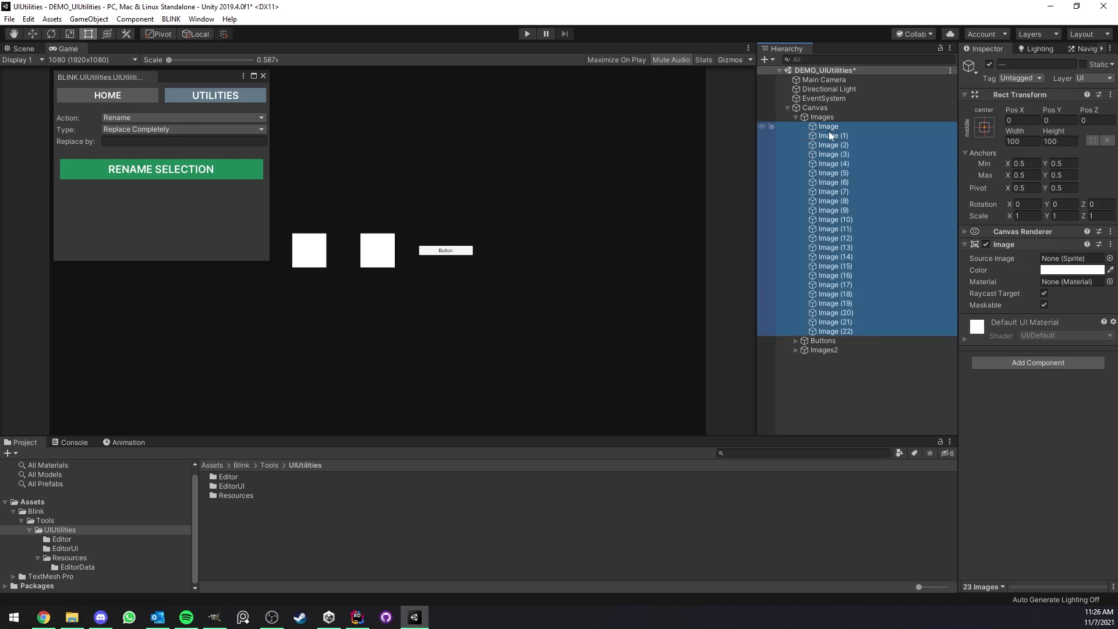
- Enter BLINK as the full replacement name and rename the 23 selected Image objects
{"action": "left_click", "coordinate": [217, 140]}
{"action": "left_click", "coordinate": [831, 124]}
{"action": "left_click", "coordinate": [853, 331], "text": "shift"}
{"action": "left_click", "coordinate": [136, 116]}
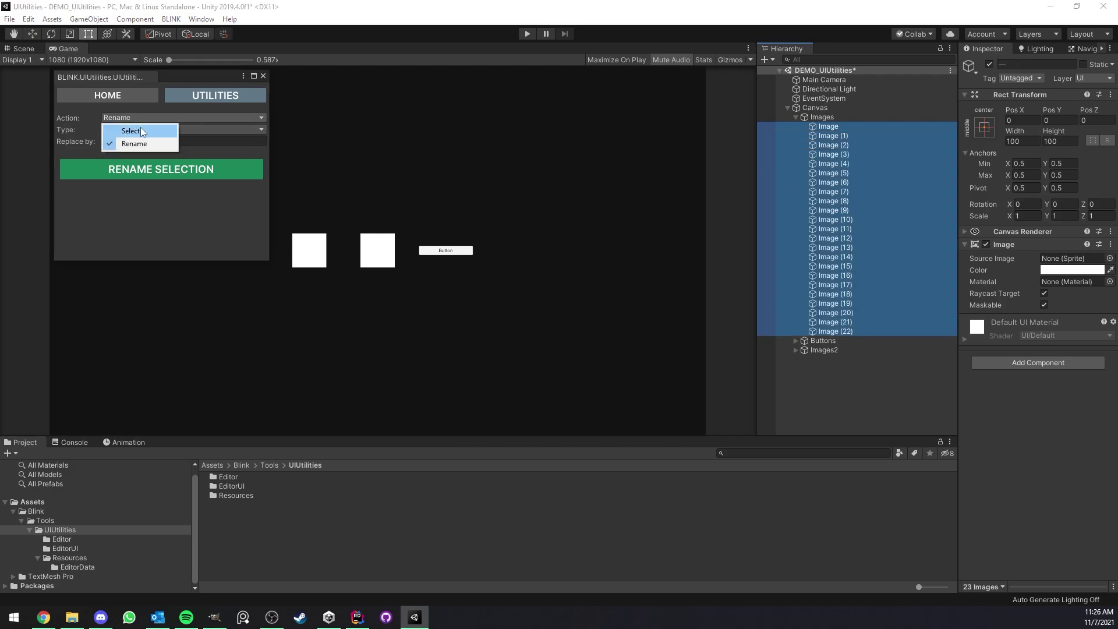
{"action": "left_click", "coordinate": [134, 152]}
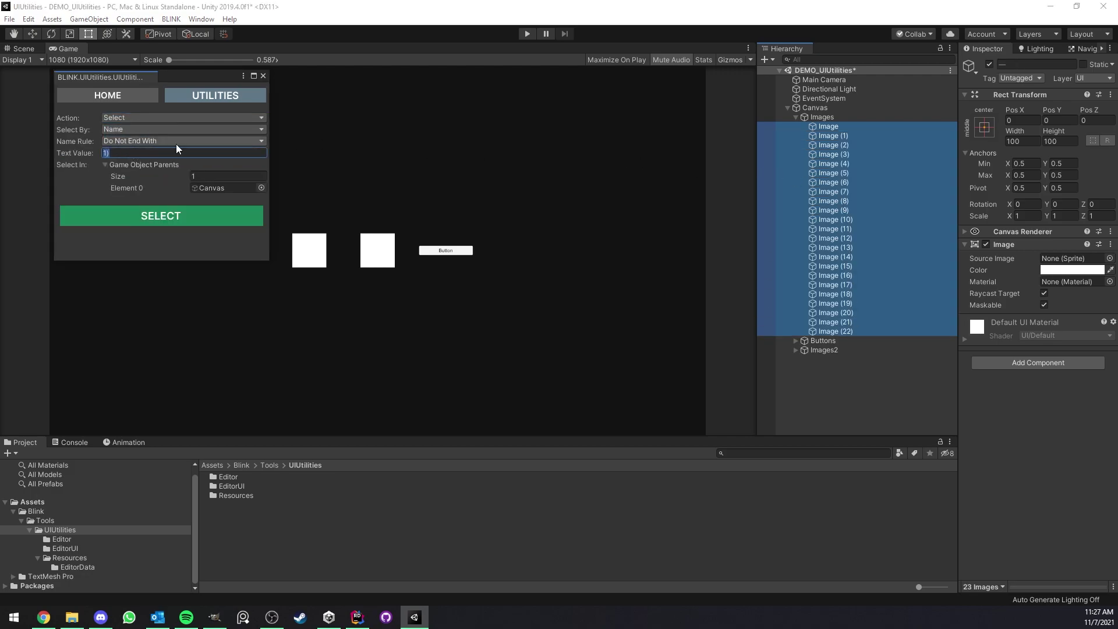
{"action": "left_click", "coordinate": [137, 116]}
{"action": "left_click", "coordinate": [135, 145]}
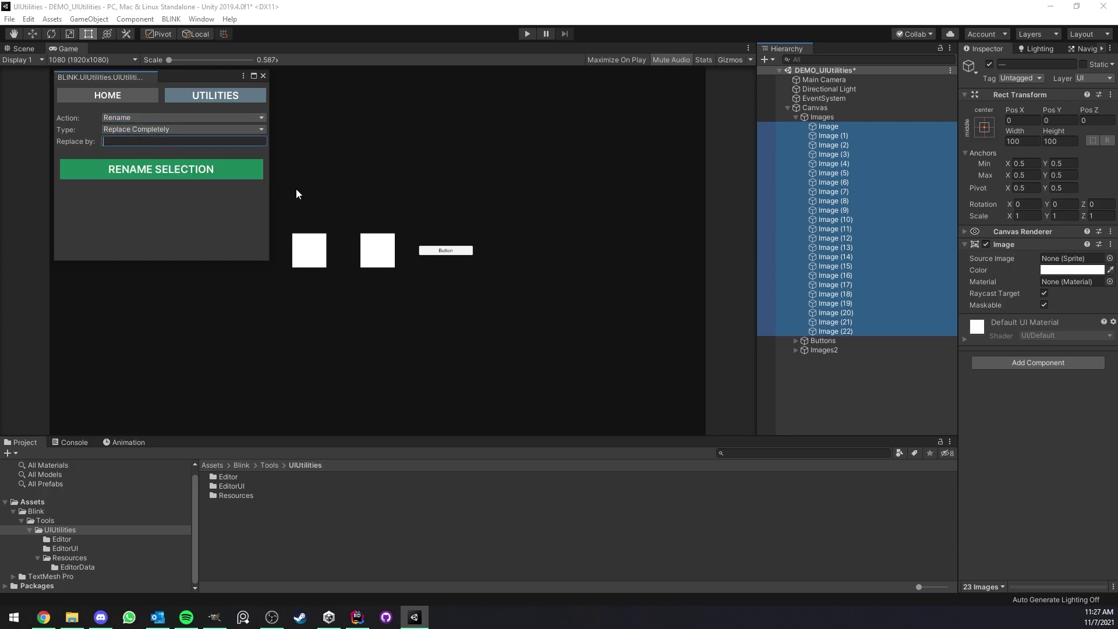
{"action": "type", "text": "BLINK"}
{"action": "left_click", "coordinate": [210, 173]}
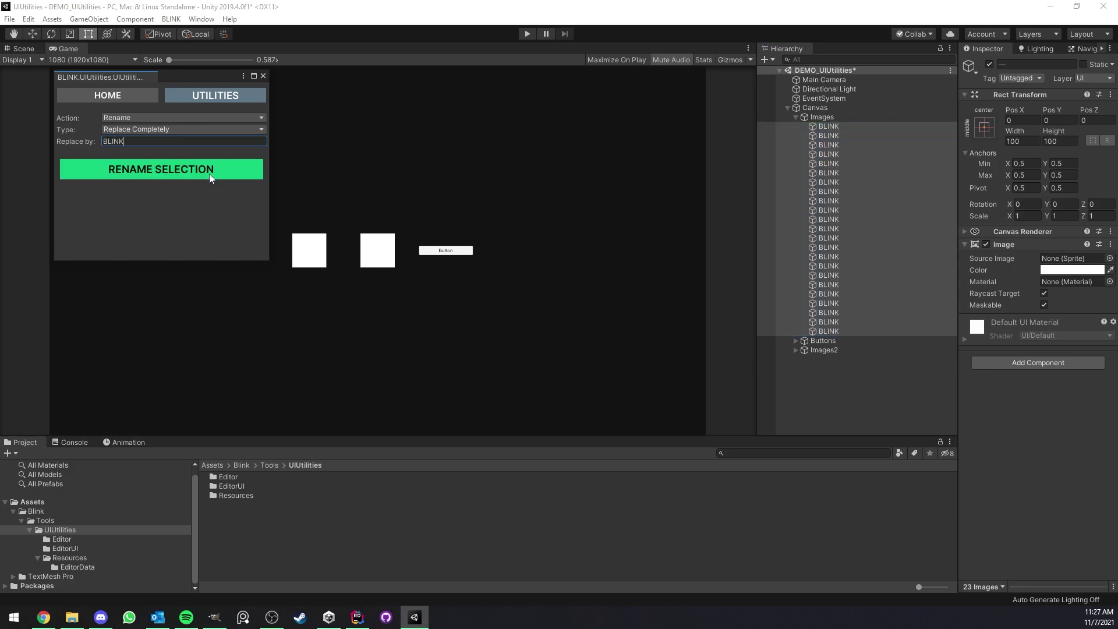
- Use Replace In Name to change 'BLINK' to 'Image' in the selected names
{"action": "left_click", "coordinate": [131, 130]}
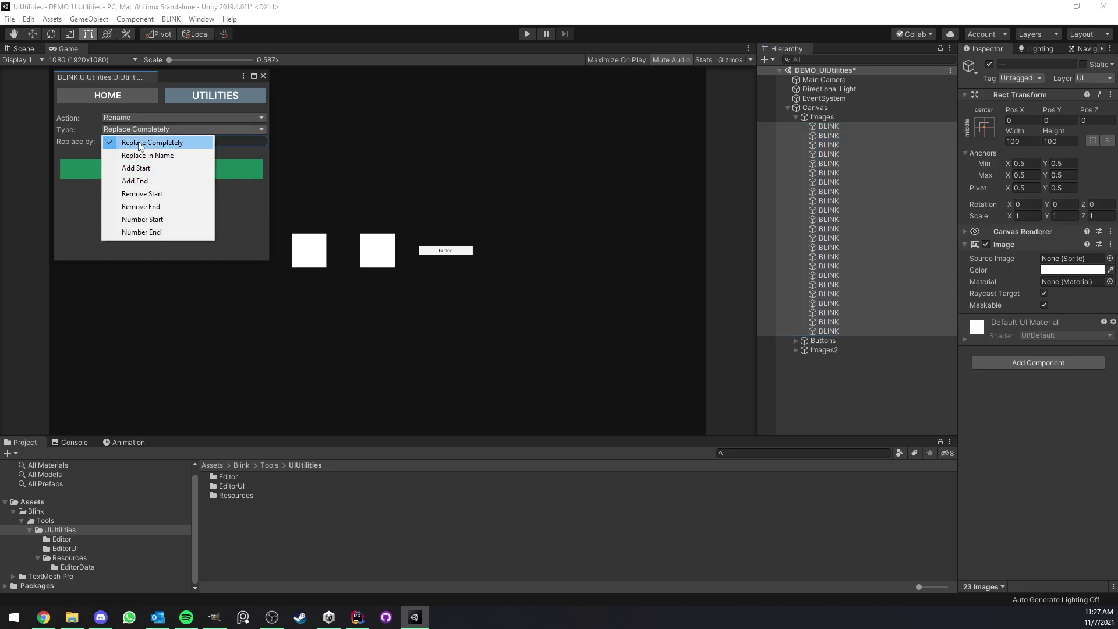
{"action": "left_click", "coordinate": [143, 154]}
{"action": "double_click", "coordinate": [140, 141]}
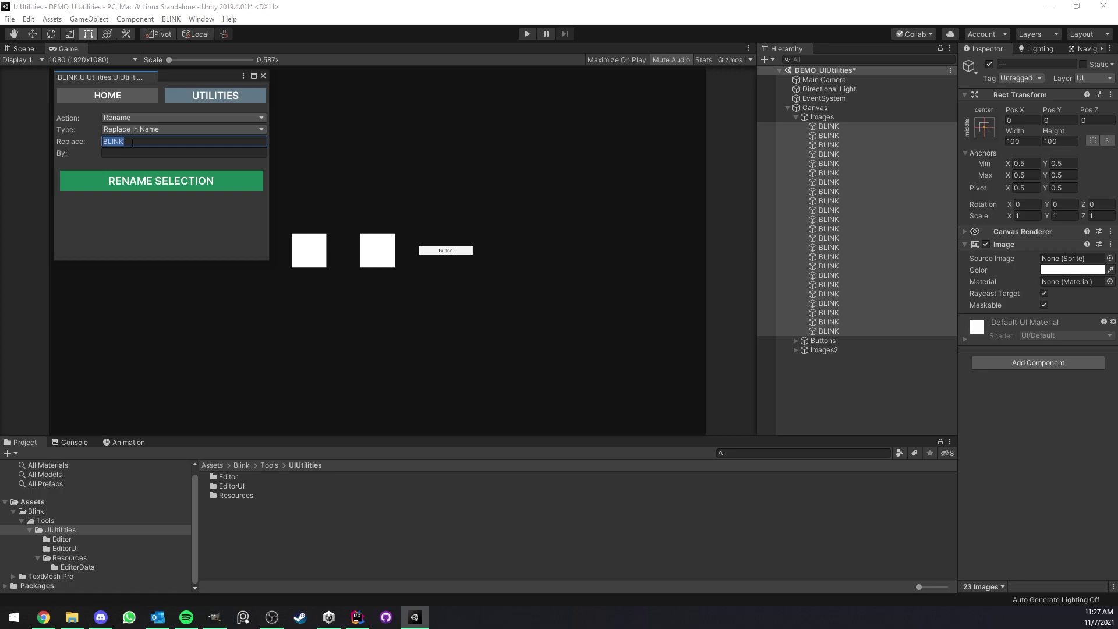
{"action": "left_click", "coordinate": [124, 150]}
{"action": "type", "text": "Image"}
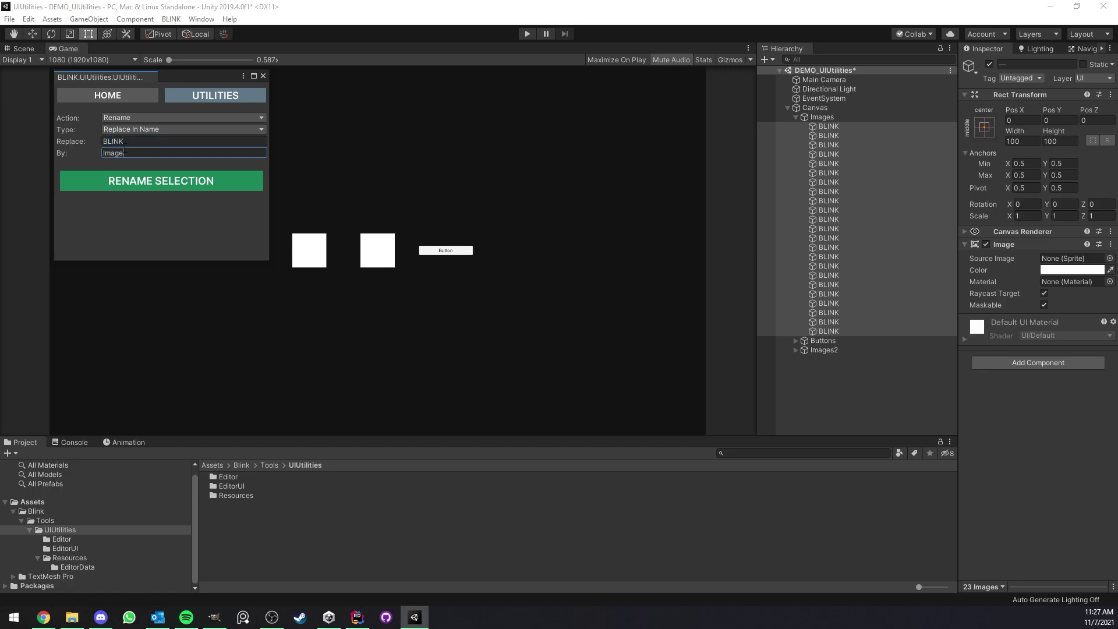
{"action": "left_click", "coordinate": [142, 183]}
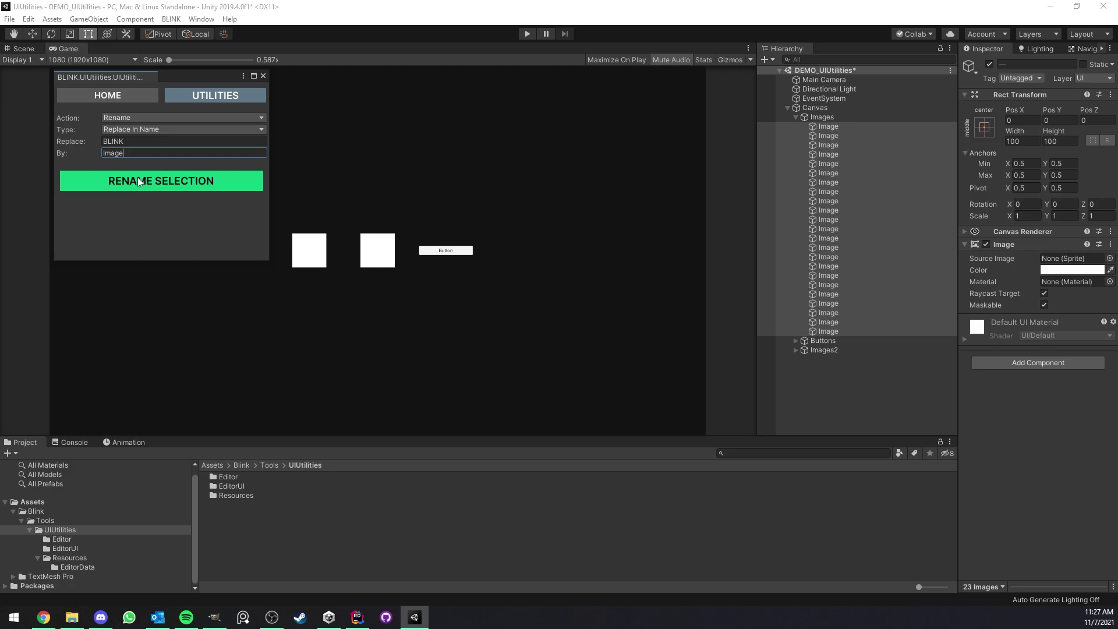
- Replace 'Im' with 'Ik', turning the selected names into 'Ikage'
{"action": "left_click", "coordinate": [130, 142]}
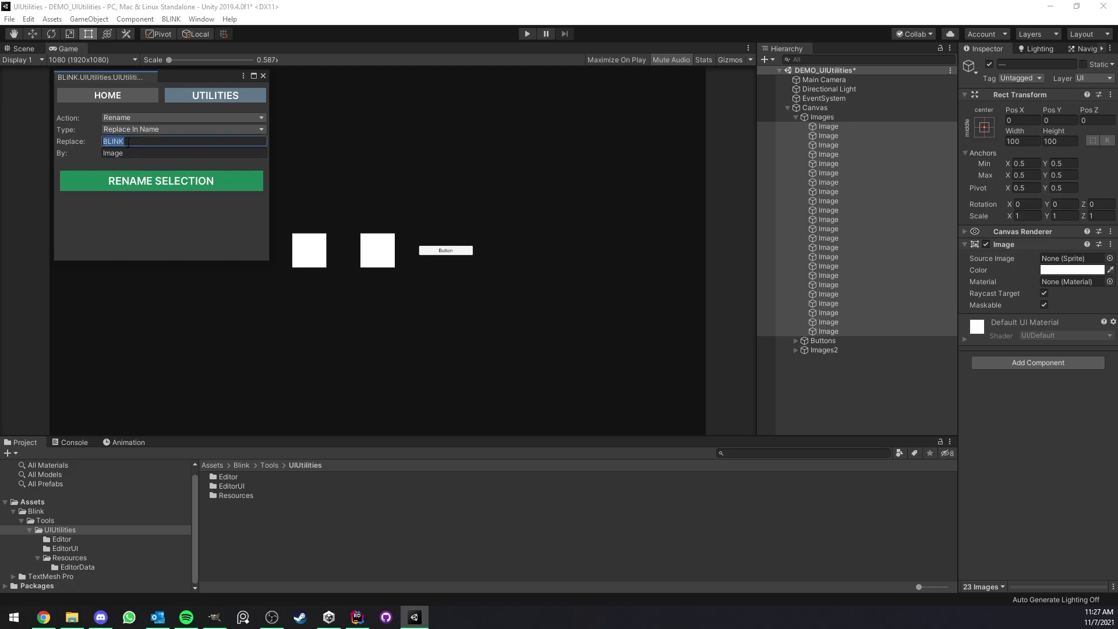
{"action": "type", "text": "Im"}
{"action": "left_click", "coordinate": [135, 152]}
{"action": "type", "text": "Ik"}
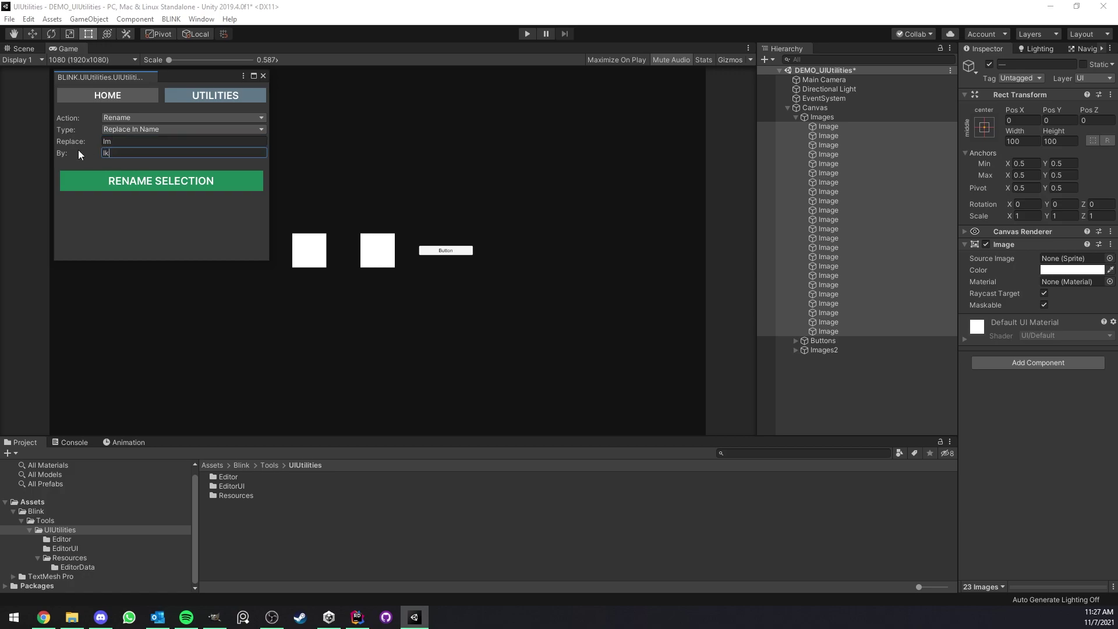
{"action": "left_click", "coordinate": [133, 182]}
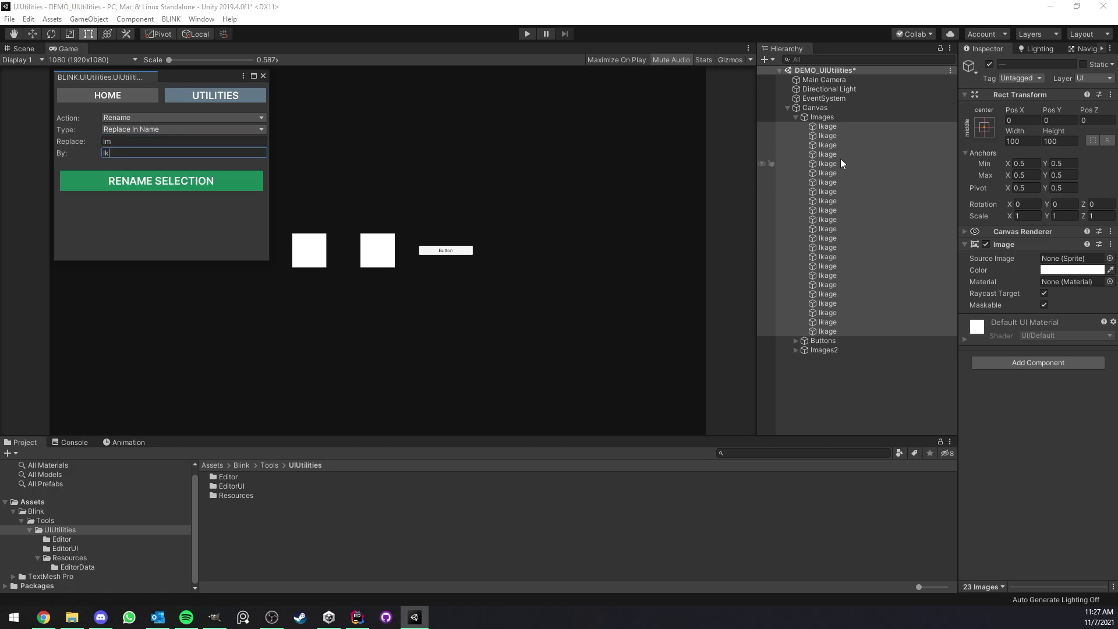
- Rename all selected objects back to 'Image' with Replace Completely
{"action": "left_click", "coordinate": [143, 129]}
{"action": "left_click", "coordinate": [137, 144]}
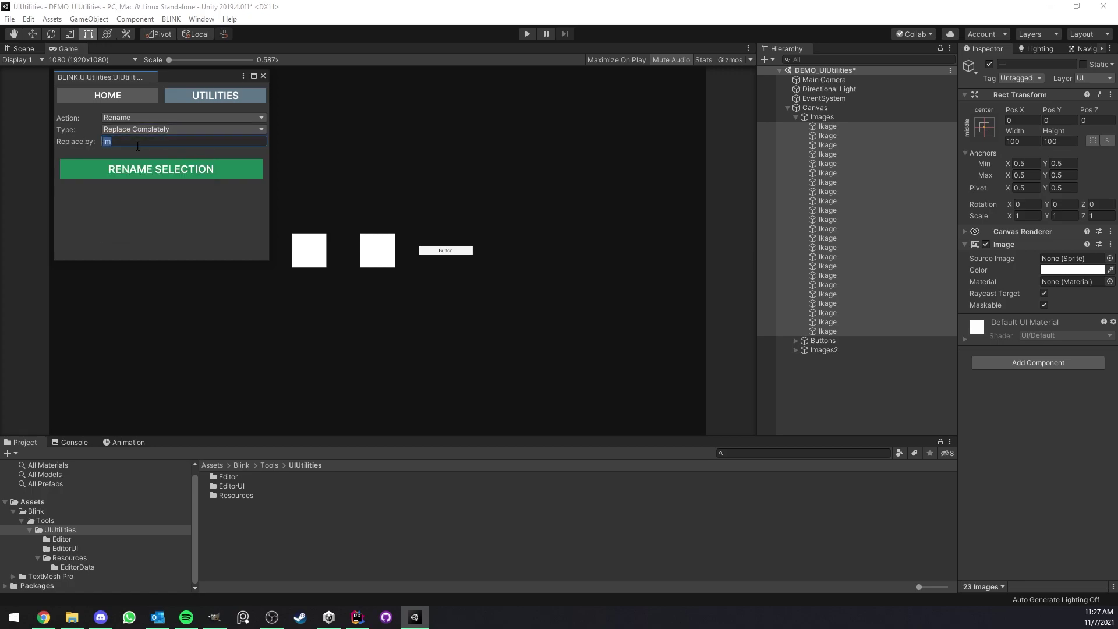
{"action": "type", "text": "Image"}
{"action": "left_click", "coordinate": [144, 162]}
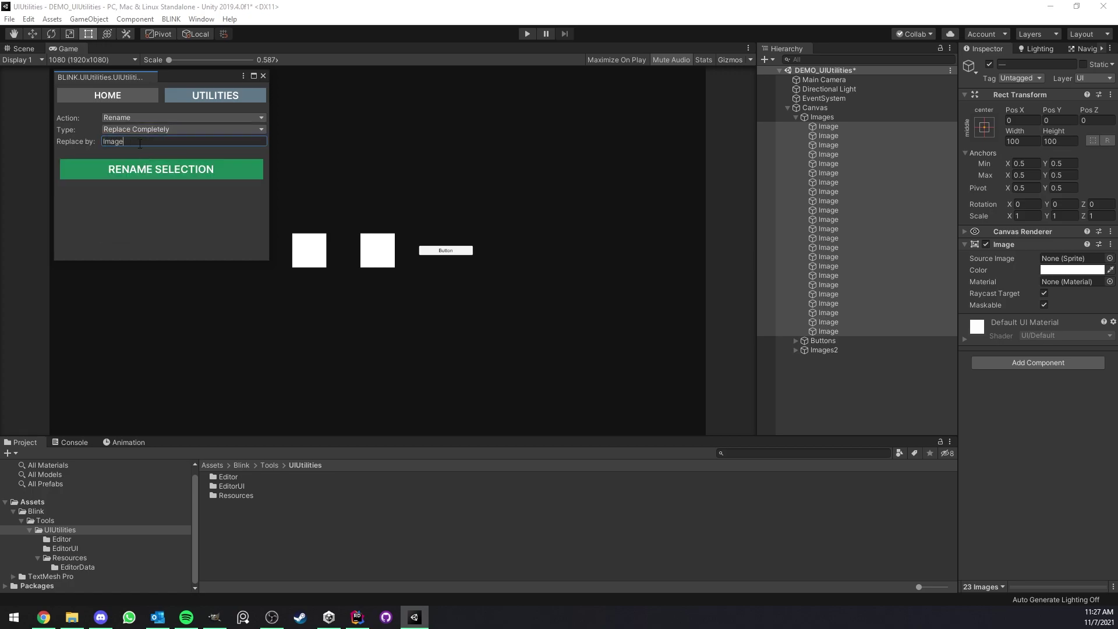
- Add the prefix '1_' to every selected name with Add Start
{"action": "left_click", "coordinate": [158, 130]}
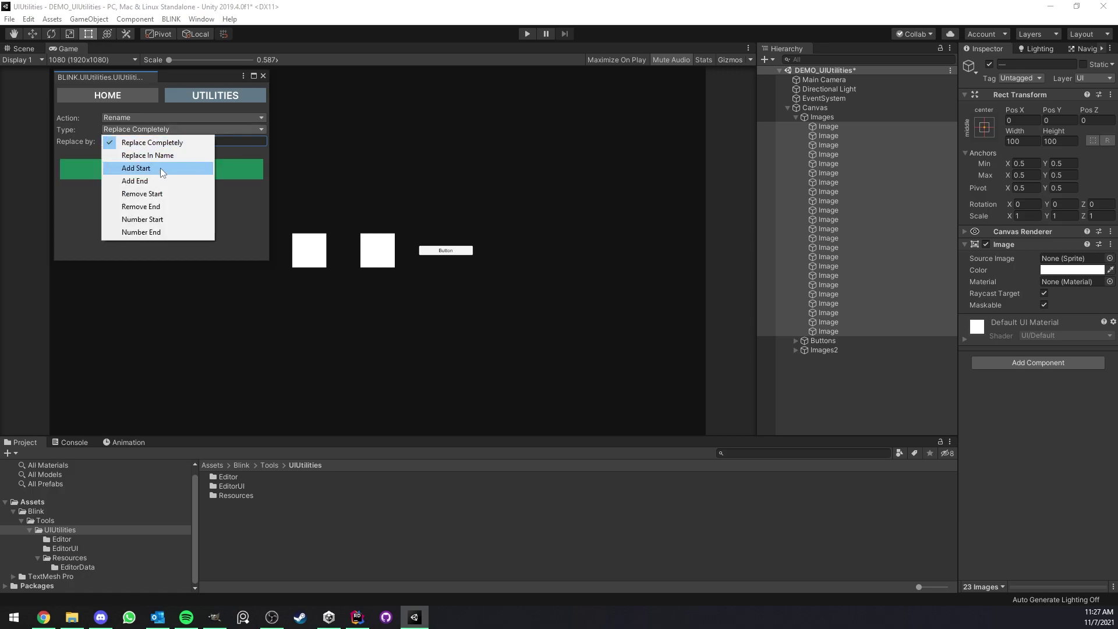
{"action": "left_click", "coordinate": [160, 168]}
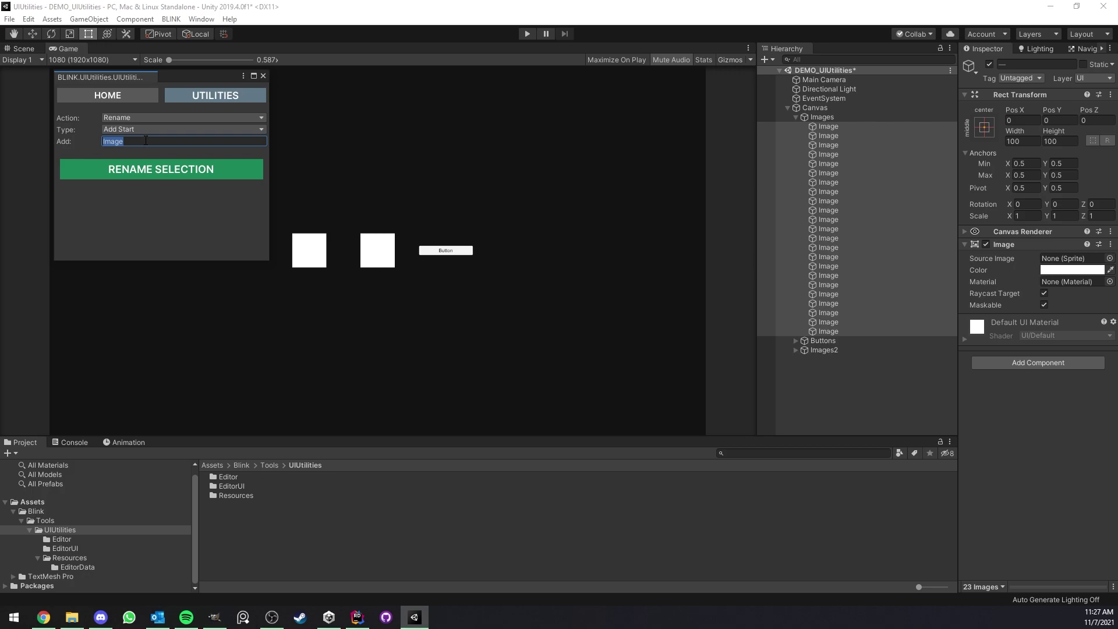
{"action": "type", "text": "1_"}
{"action": "left_click", "coordinate": [156, 170]}
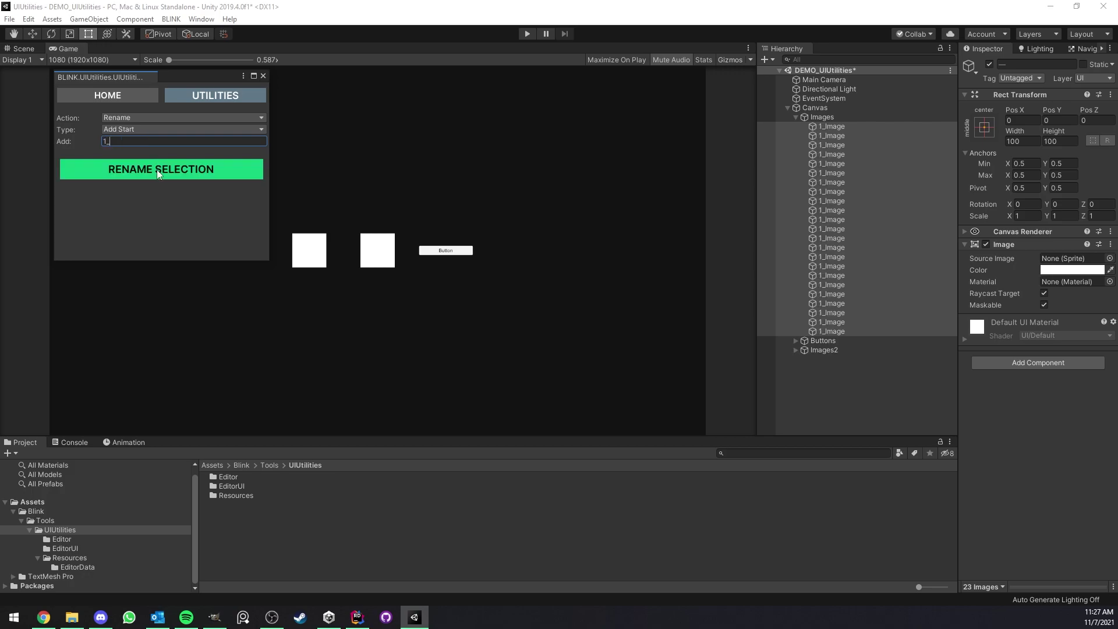
- Append the suffix '_1' to every selected name with Add End, then choose Remove Start
{"action": "left_click", "coordinate": [124, 130]}
{"action": "left_click", "coordinate": [131, 182]}
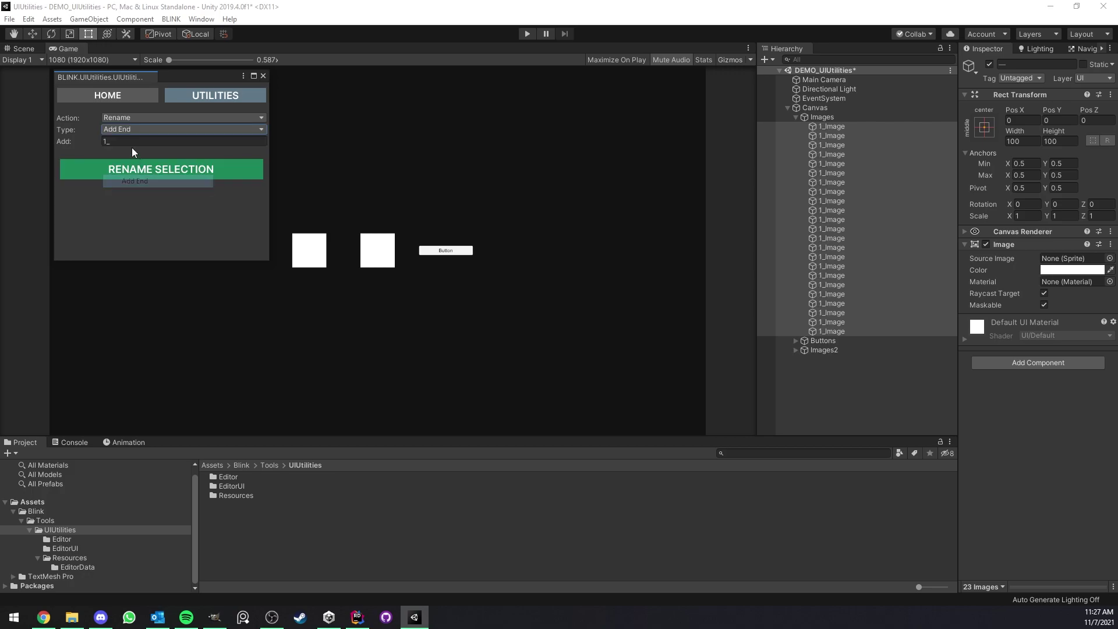
{"action": "left_click", "coordinate": [131, 143]}
{"action": "type", "text": "_1"}
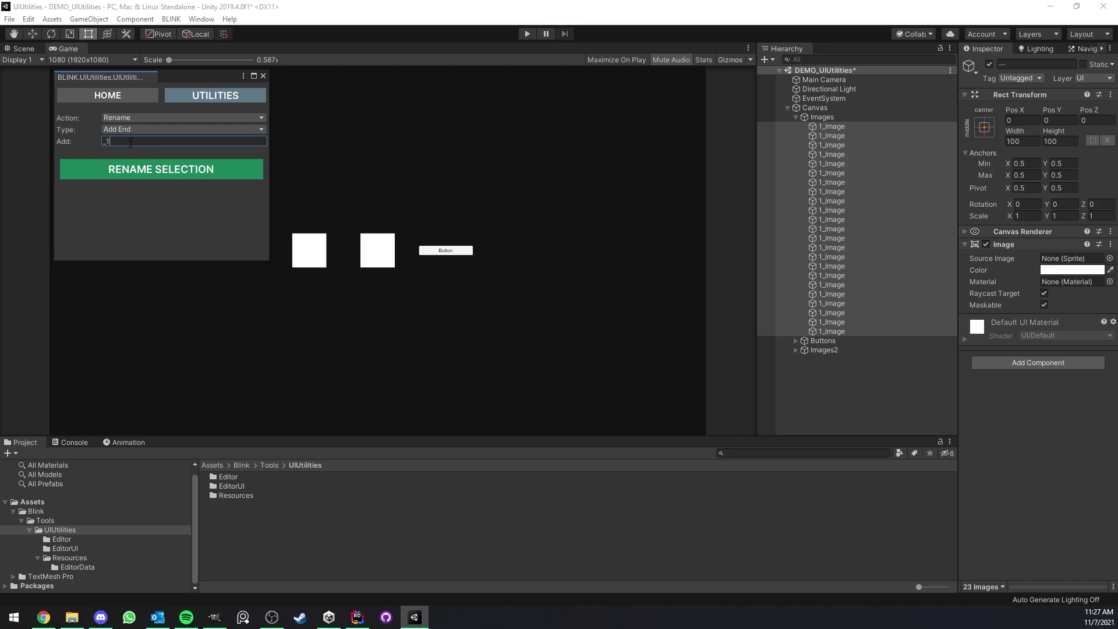
{"action": "left_click", "coordinate": [149, 172]}
{"action": "left_click", "coordinate": [140, 131]}
{"action": "left_click", "coordinate": [147, 191]}
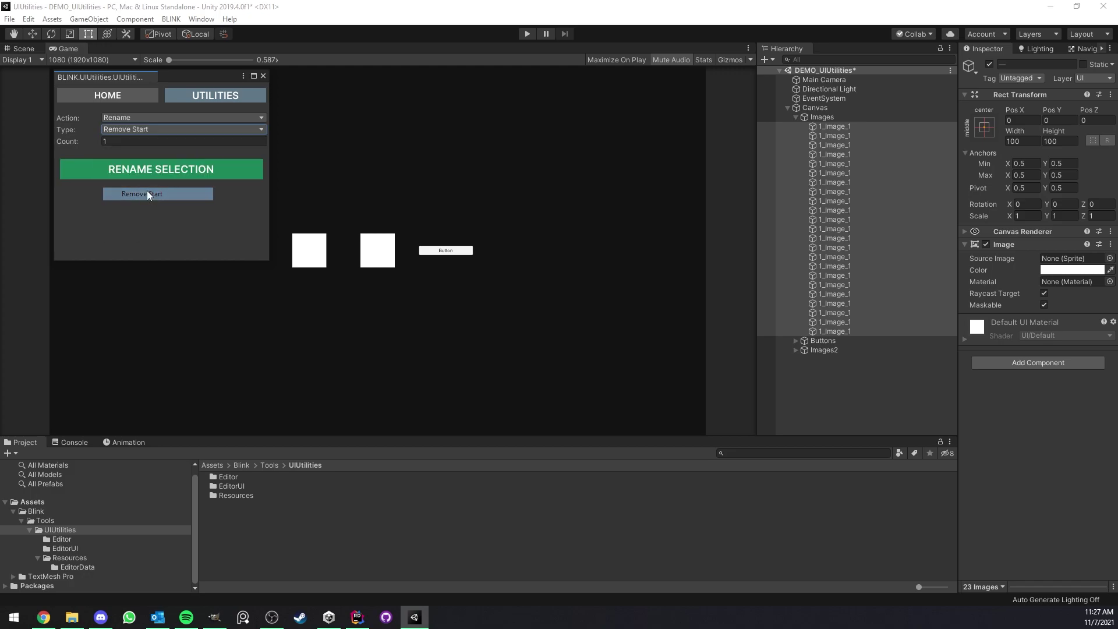
- Remove the first two and last two characters, stripping '1_' and '_1' from the names
{"action": "left_click", "coordinate": [127, 141]}
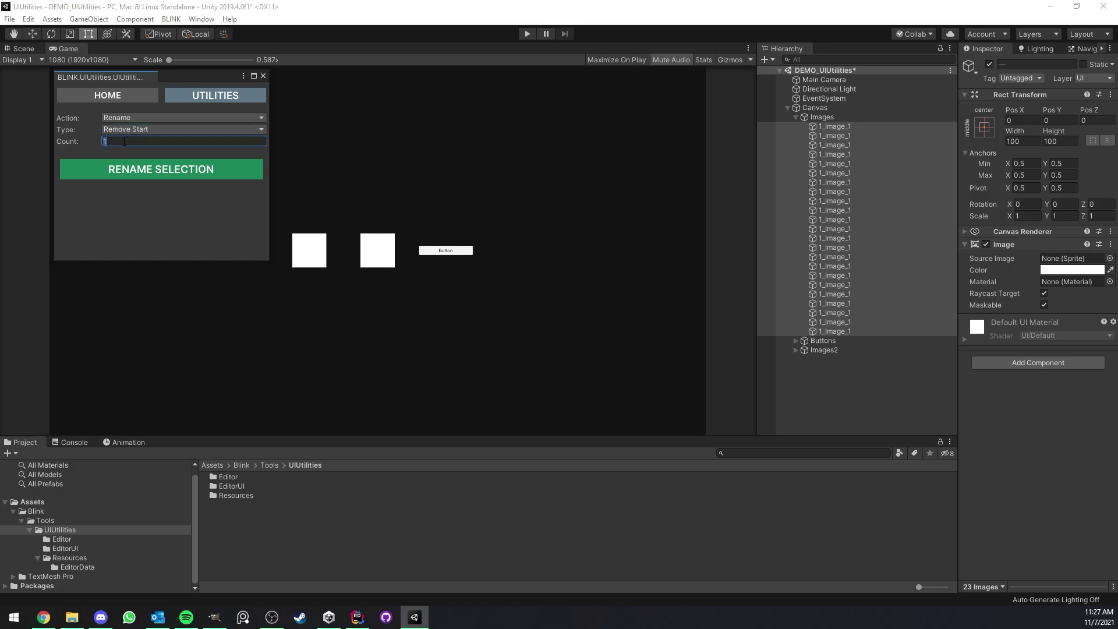
{"action": "type", "text": "2"}
{"action": "left_click", "coordinate": [146, 172]}
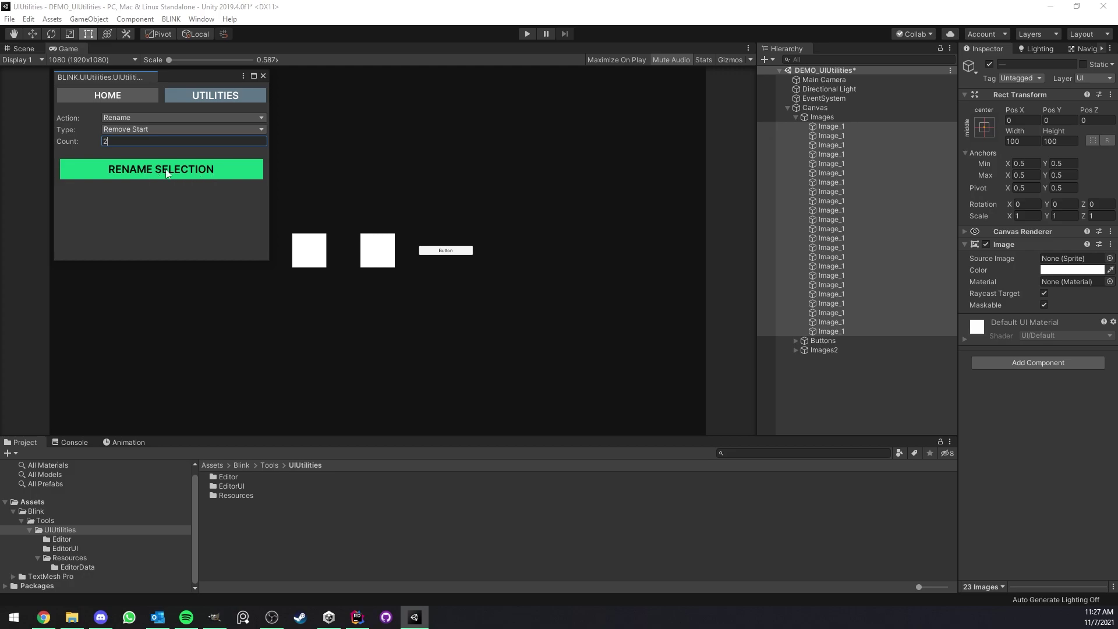
{"action": "left_click", "coordinate": [147, 130]}
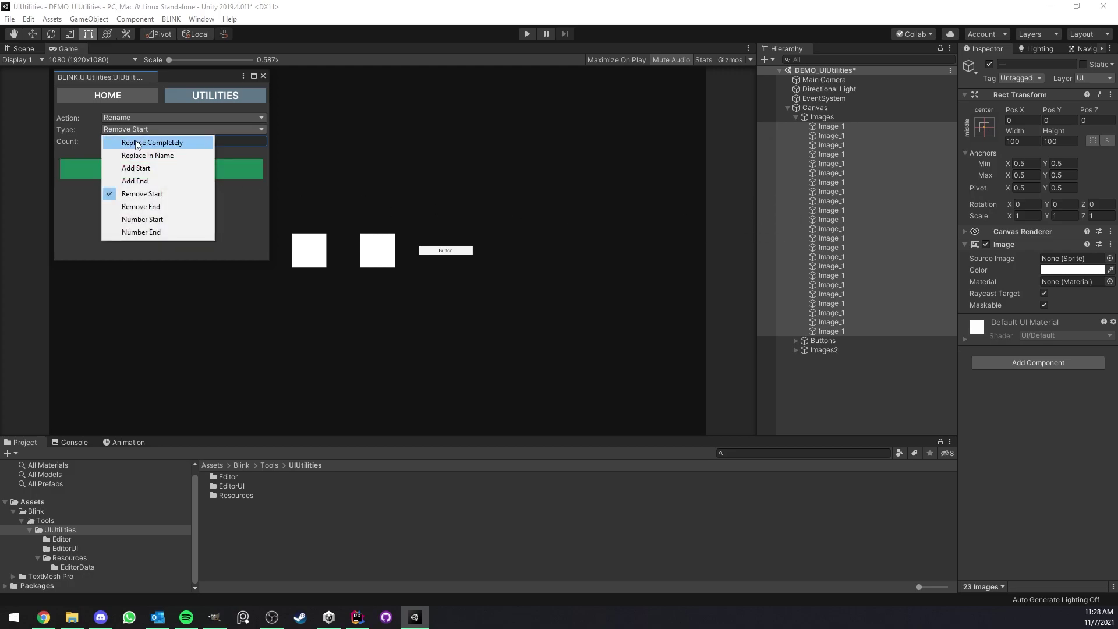
{"action": "left_click", "coordinate": [131, 208]}
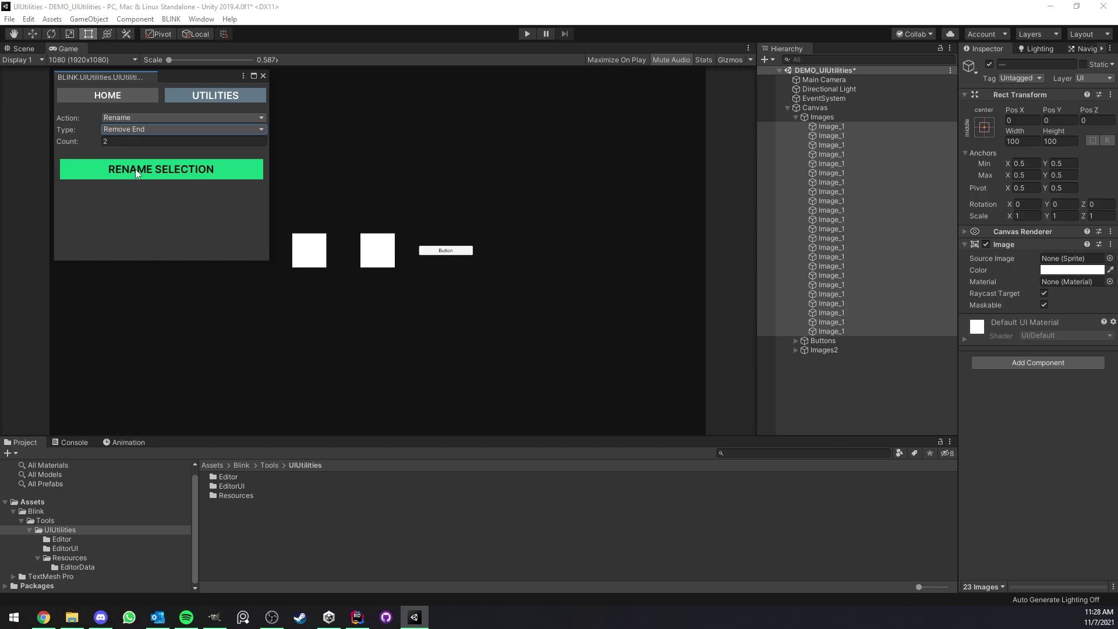
{"action": "left_click", "coordinate": [136, 173]}
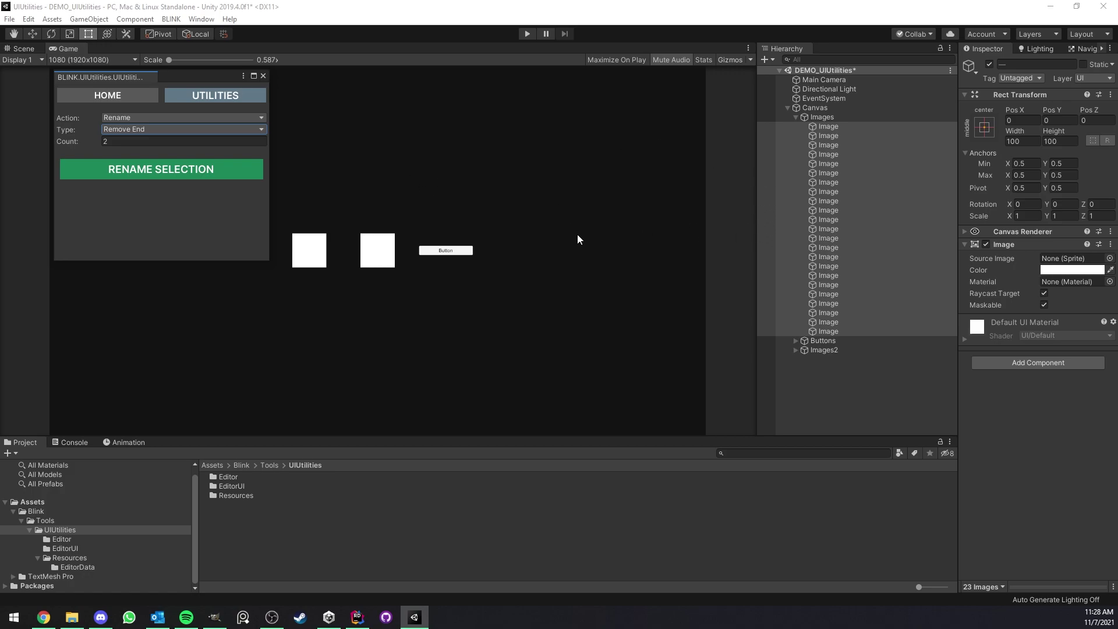
- Try the Number Start rename type and select the Image objects in the Hierarchy
{"action": "left_click", "coordinate": [161, 131]}
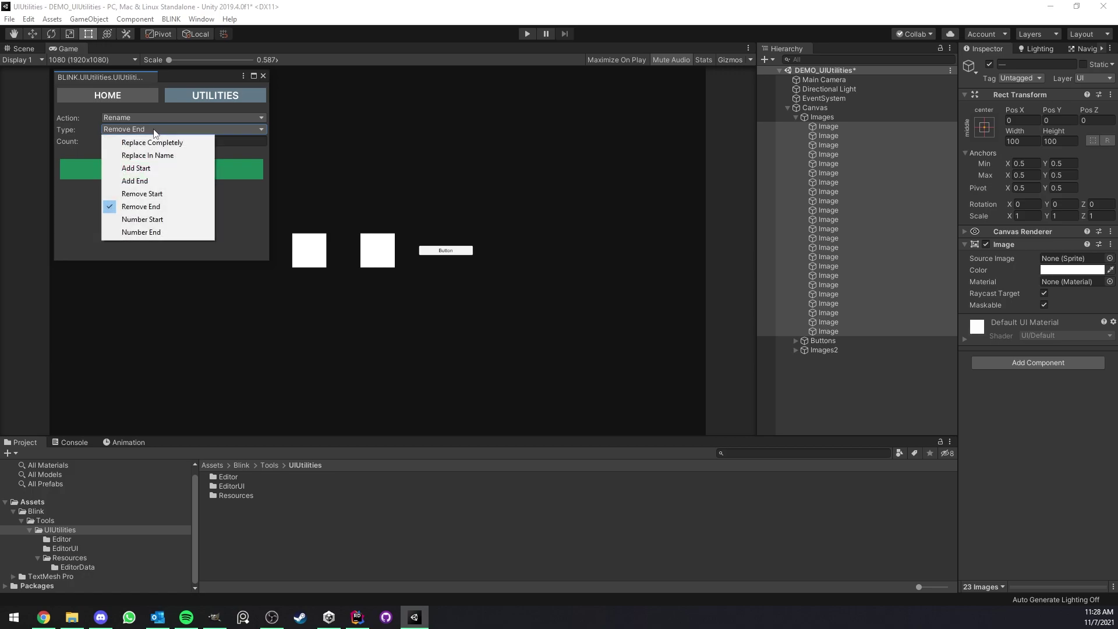
{"action": "left_click", "coordinate": [157, 220]}
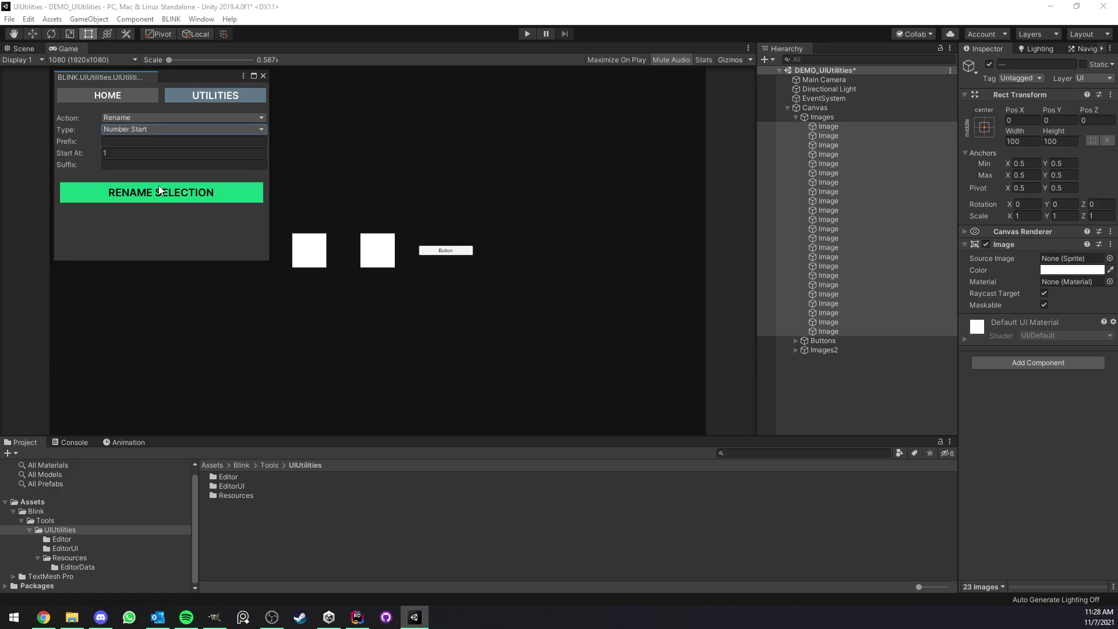
{"action": "left_click", "coordinate": [850, 210]}
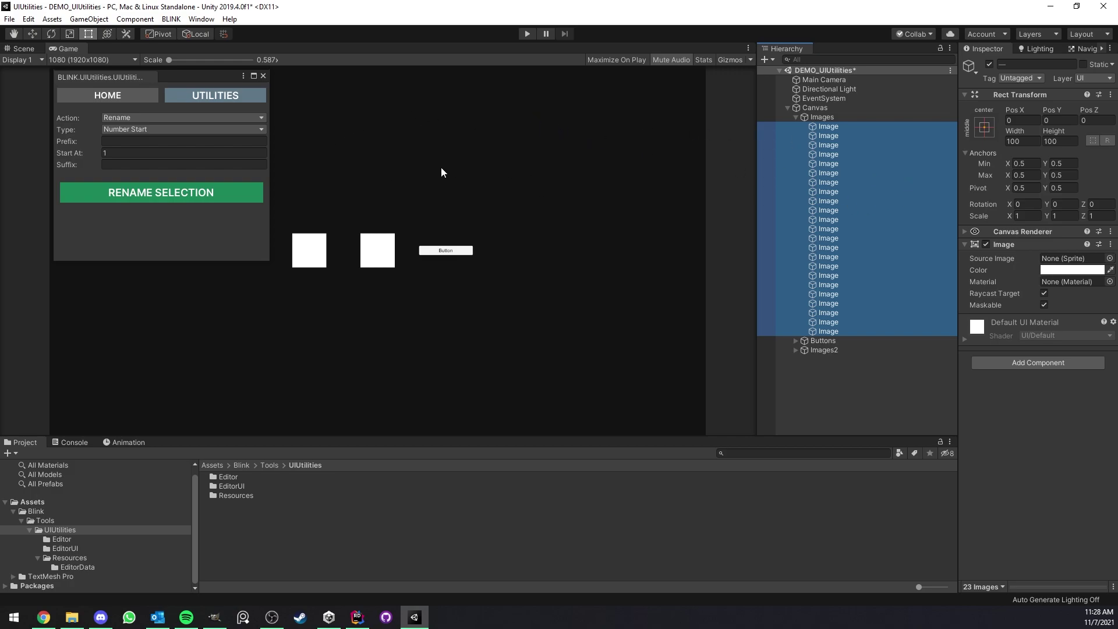
- Switch the rename type to Number End, keeping Start At at 1
{"action": "left_click", "coordinate": [139, 131]}
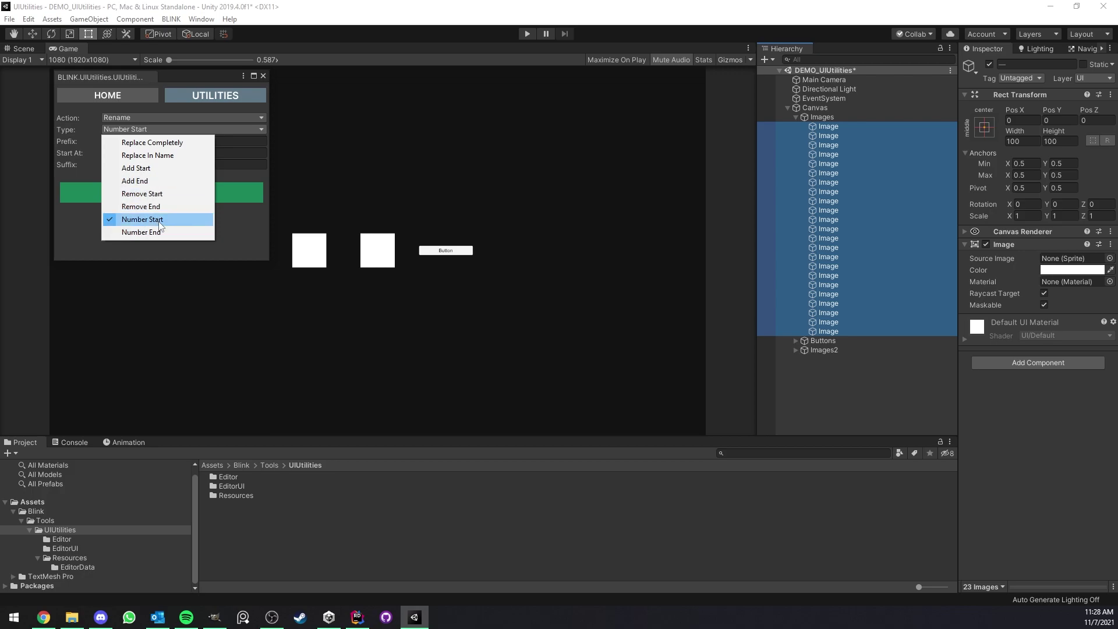
{"action": "left_click", "coordinate": [160, 219]}
{"action": "left_click", "coordinate": [158, 129]}
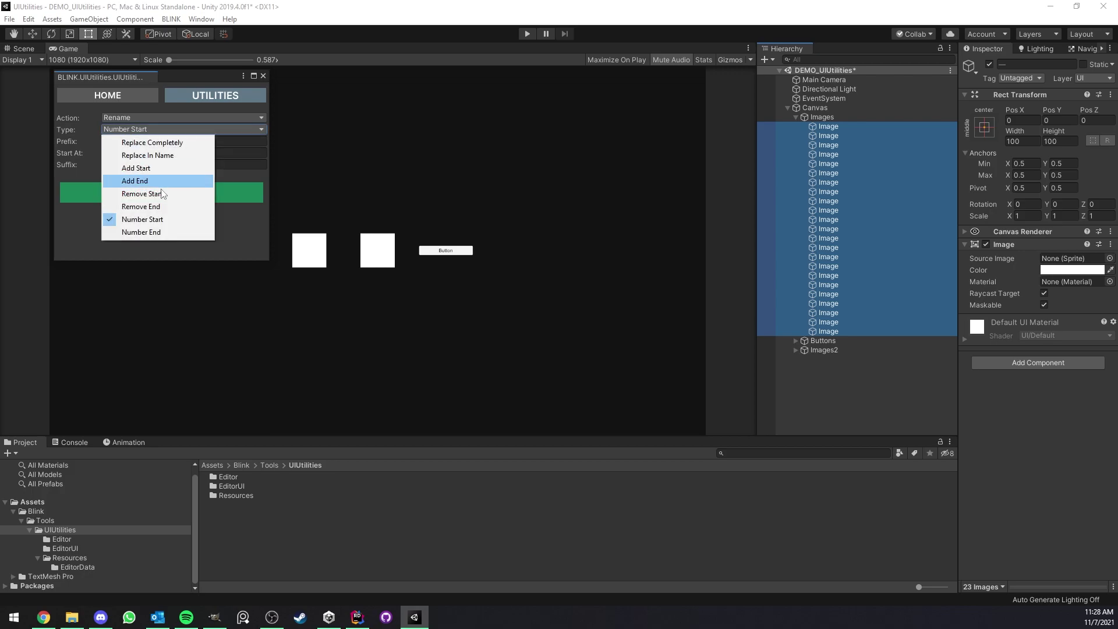
{"action": "left_click", "coordinate": [158, 233]}
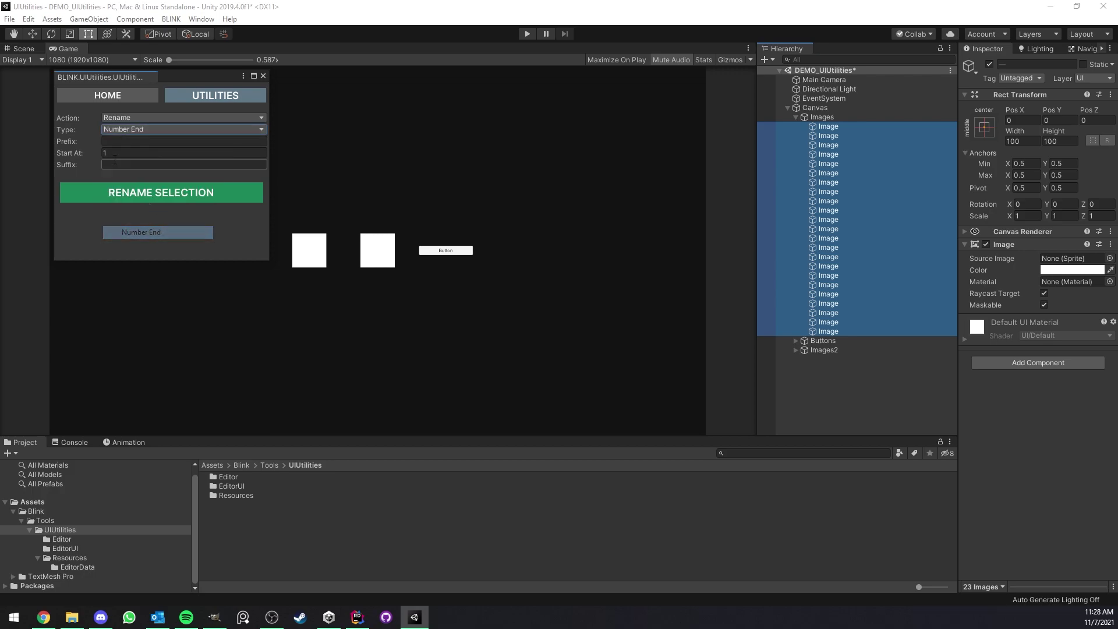
{"action": "left_click", "coordinate": [143, 141]}
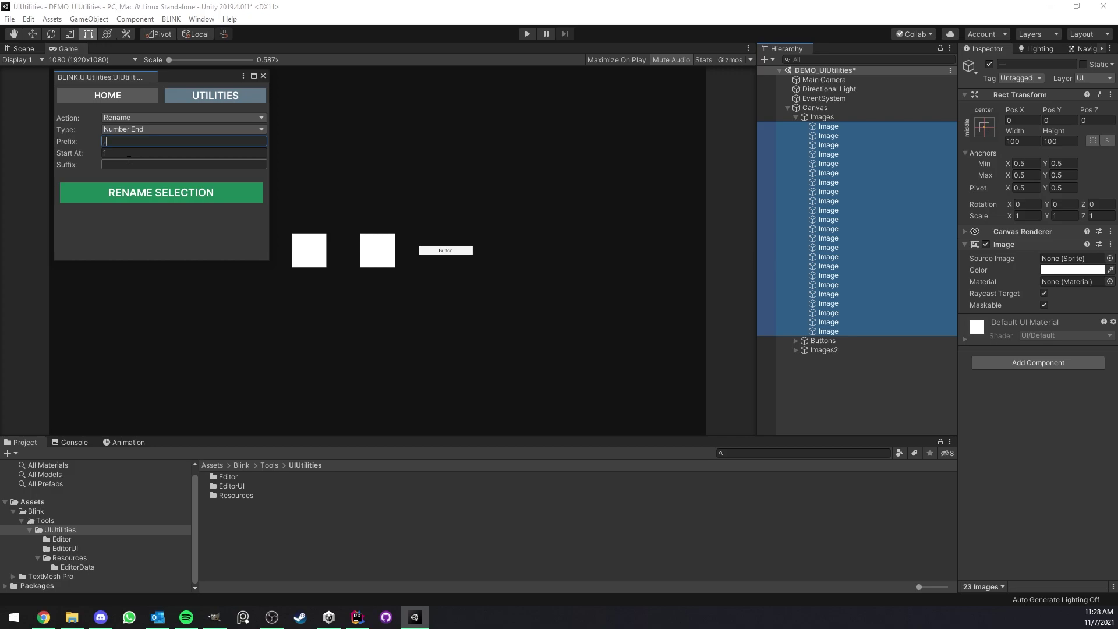
{"action": "left_click", "coordinate": [119, 153]}
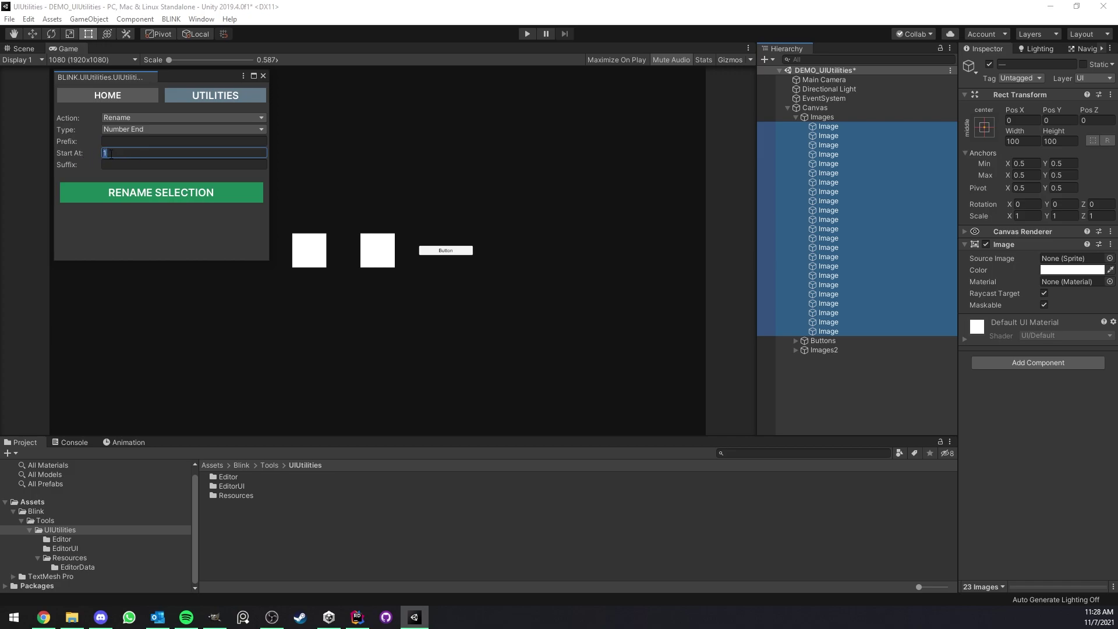
- Rename the 23 selected objects to Image1 through Image23
{"action": "left_click", "coordinate": [165, 192]}
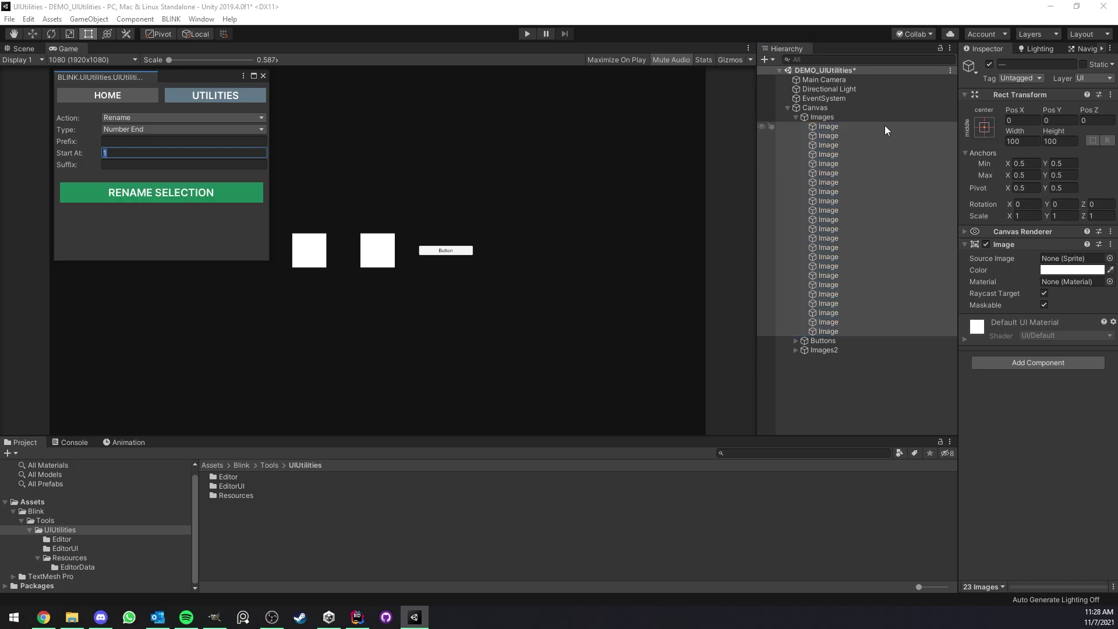
{"action": "mouse_move", "coordinate": [828, 210]}
{"action": "left_click", "coordinate": [162, 195]}
{"action": "left_click", "coordinate": [189, 144]}
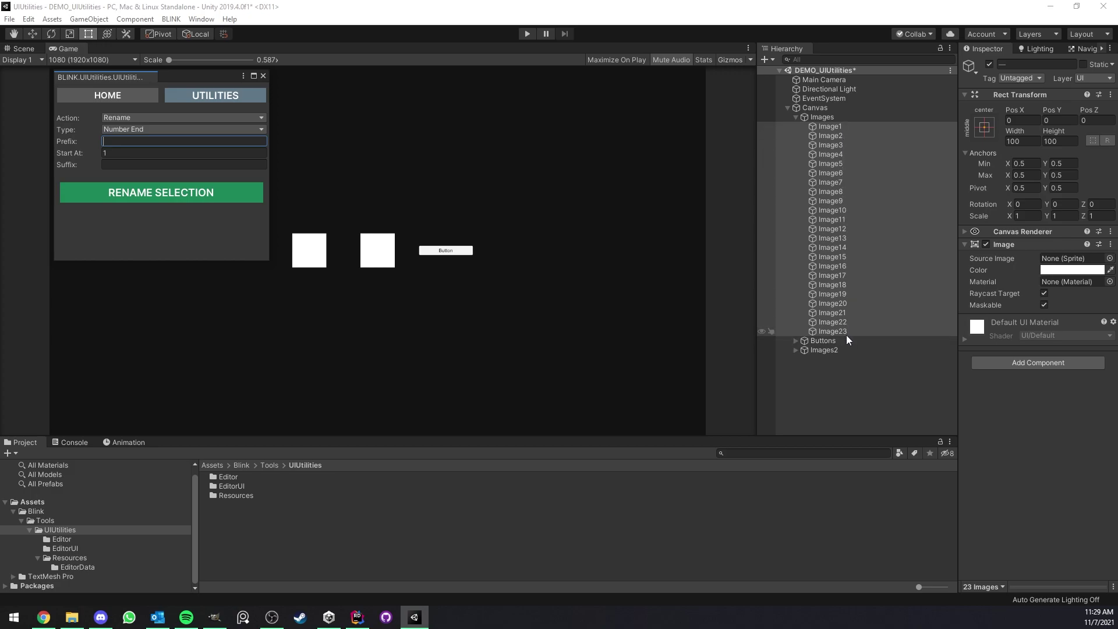
{"action": "left_click", "coordinate": [145, 129]}
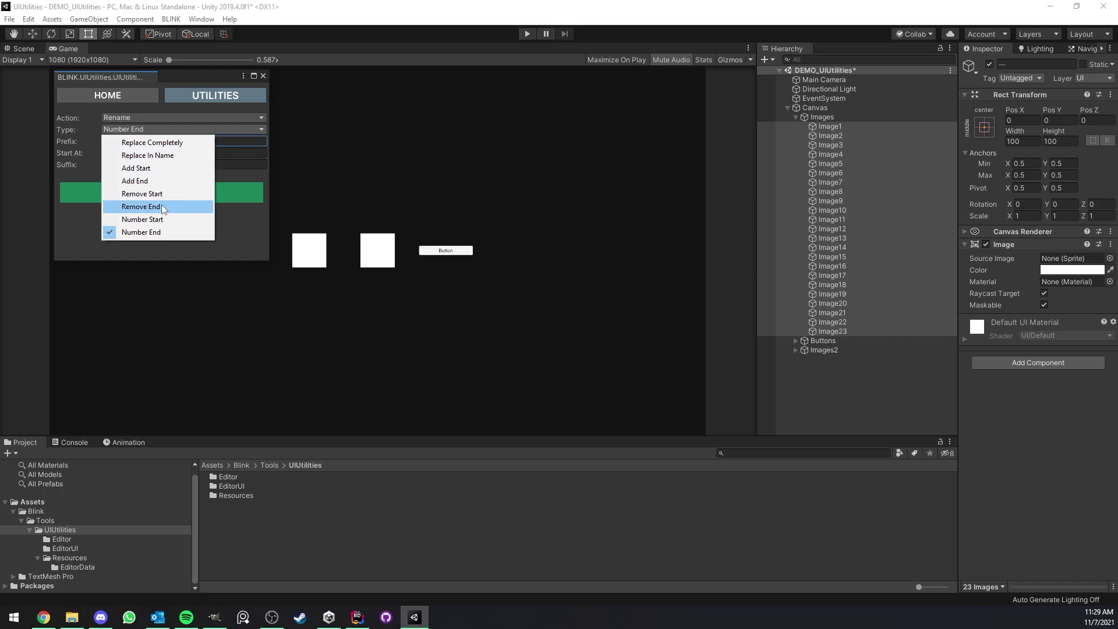
- Use Replace Completely with 'Image' to give all 23 objects the plain name Image
{"action": "left_click", "coordinate": [159, 144]}
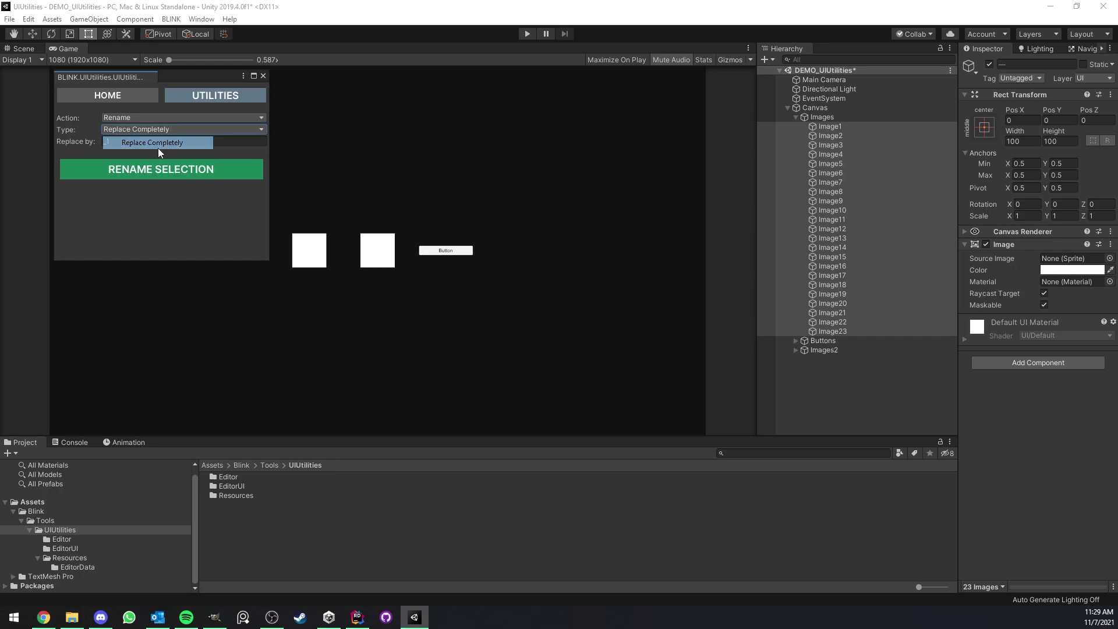
{"action": "type", "text": "iMAGE"}
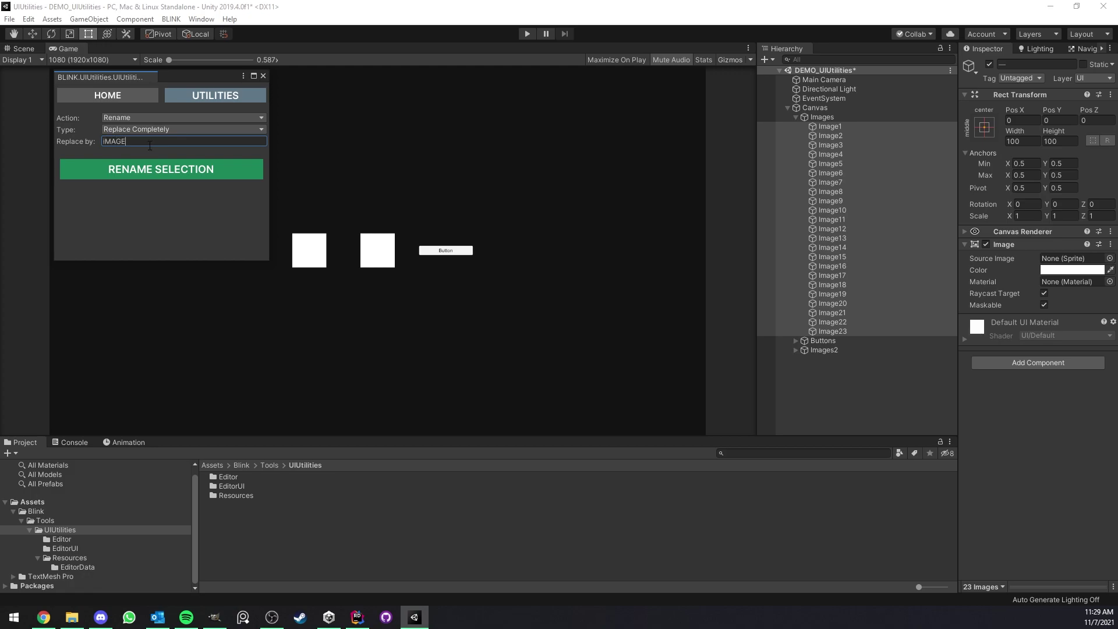
{"action": "key", "text": "ctrl+a"}
{"action": "type", "text": "Image"}
{"action": "left_click", "coordinate": [162, 167]}
- Apply Number End with prefix '_' and Start At 25, producing Image_25 through Image_47
{"action": "left_click", "coordinate": [148, 130]}
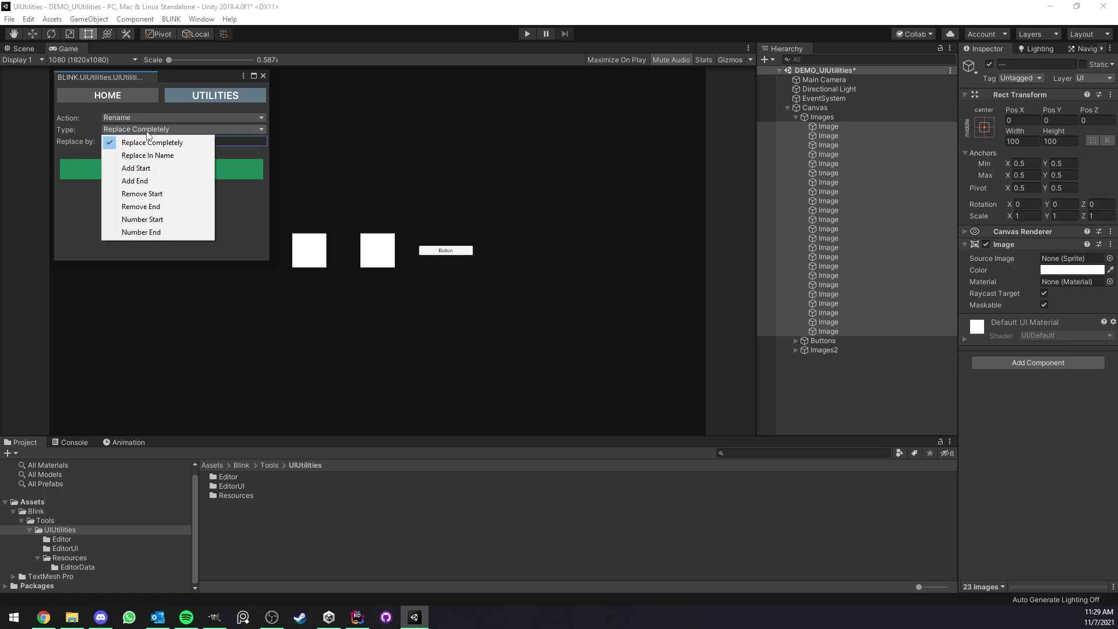
{"action": "left_click", "coordinate": [155, 230]}
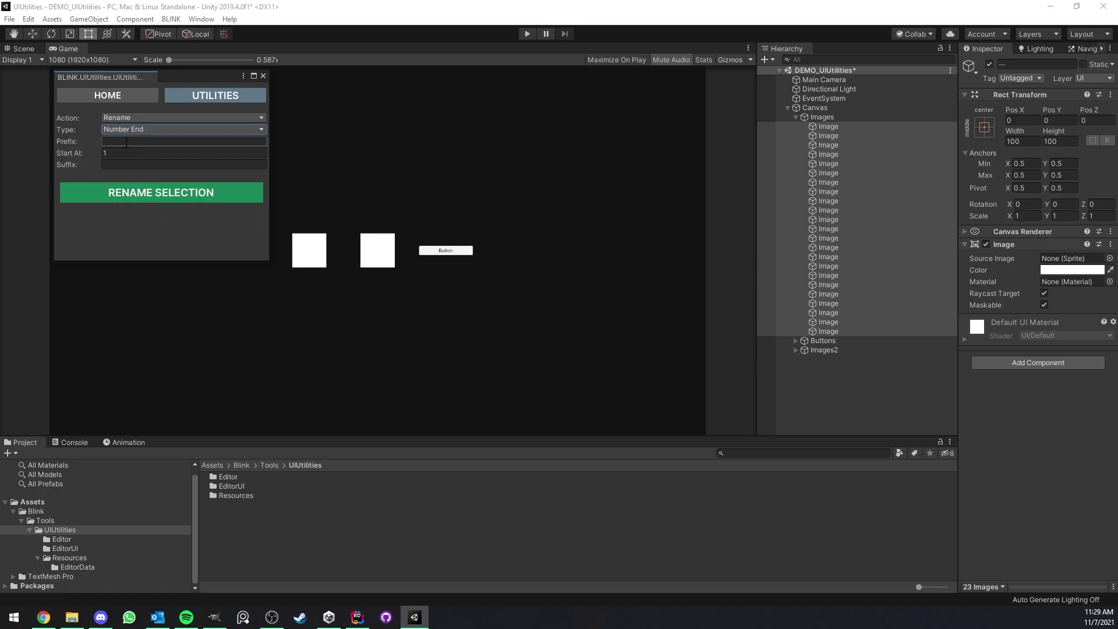
{"action": "left_click", "coordinate": [126, 143]}
{"action": "left_click", "coordinate": [151, 154]}
{"action": "type", "text": "_"}
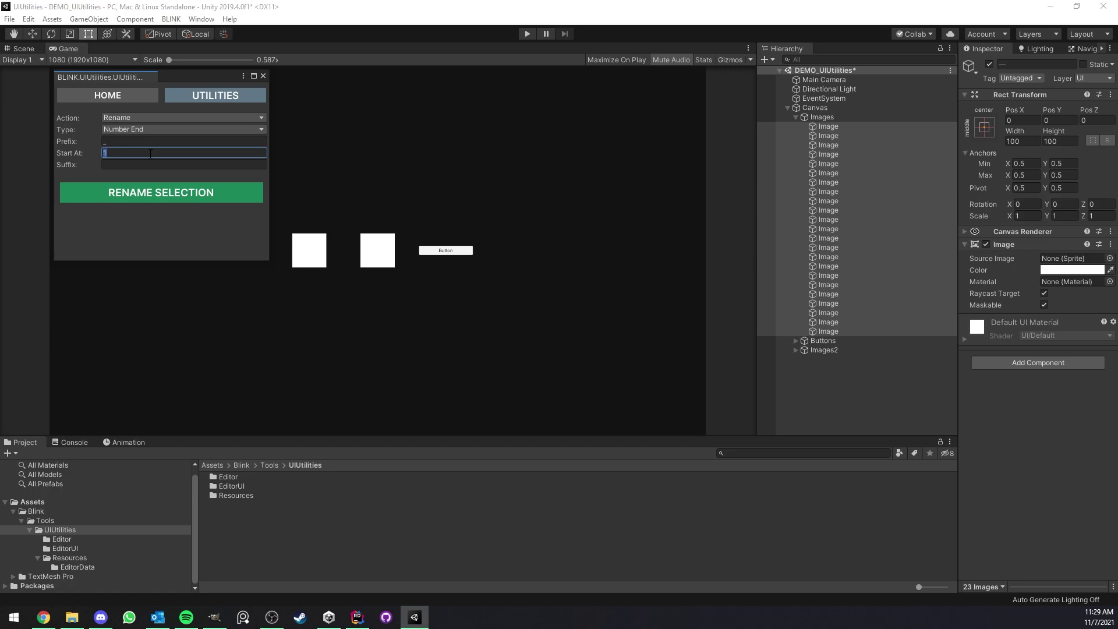
{"action": "type", "text": "25"}
{"action": "left_click", "coordinate": [142, 194]}
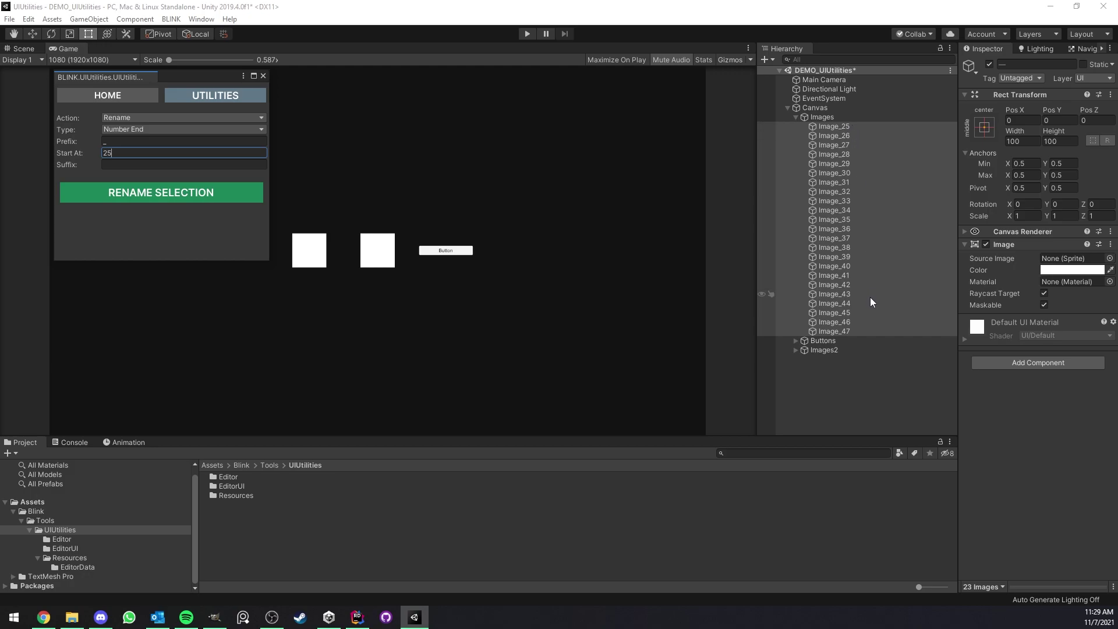
{"action": "left_click", "coordinate": [127, 165]}
- Apply Number Start from 1 with suffix '_', producing _1_Image_25 through _23_Image_47
{"action": "left_click", "coordinate": [146, 128]}
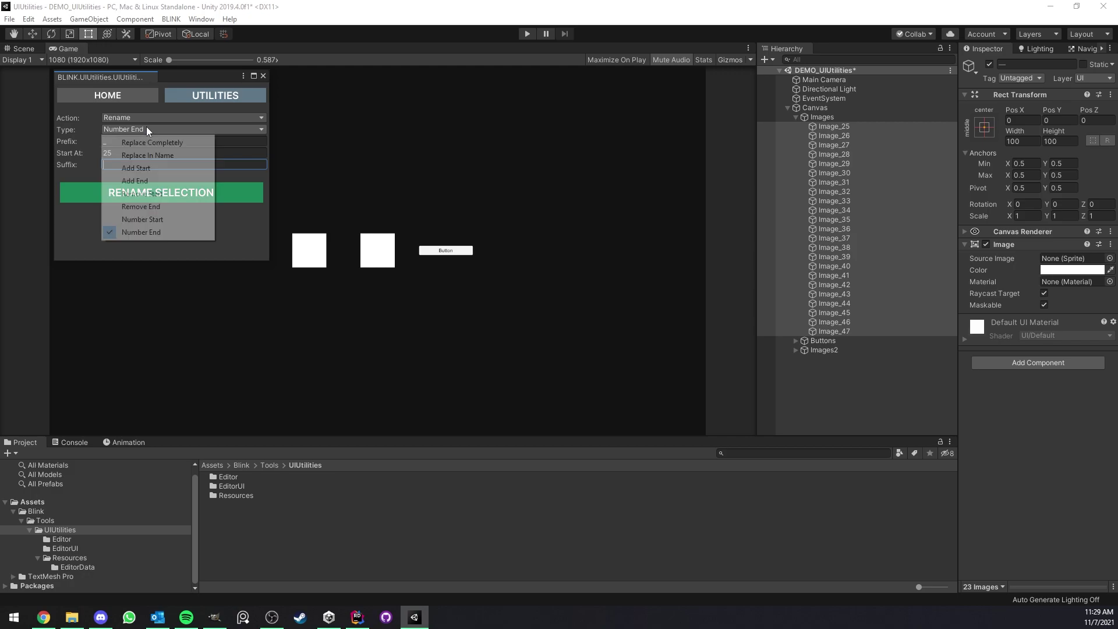
{"action": "left_click", "coordinate": [140, 217]}
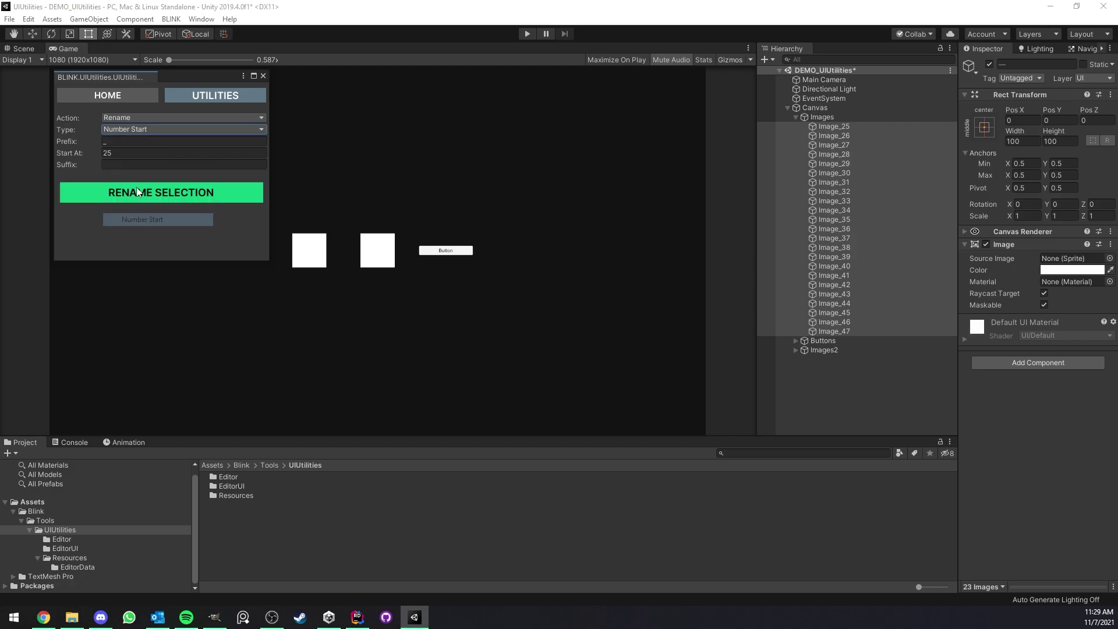
{"action": "left_click", "coordinate": [131, 142]}
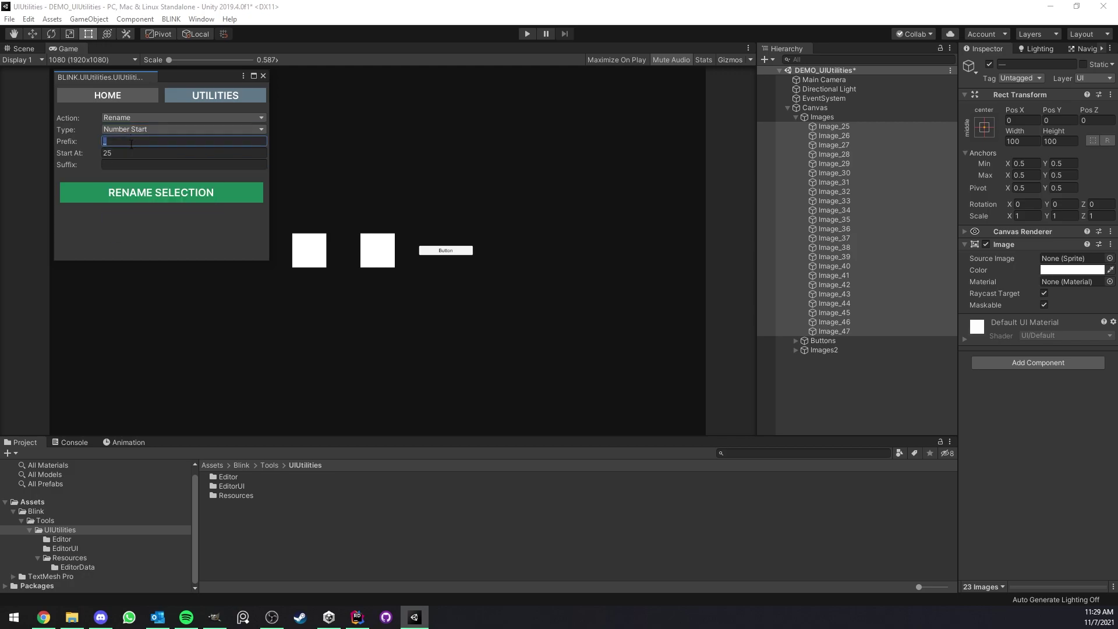
{"action": "left_click", "coordinate": [135, 155]}
{"action": "type", "text": "1"}
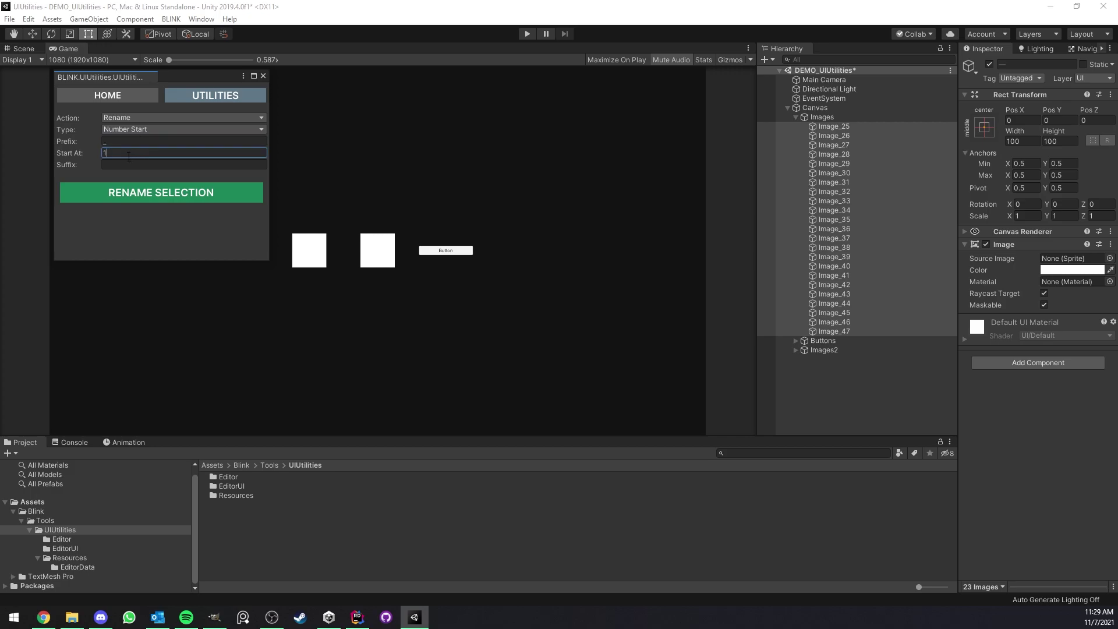
{"action": "left_click", "coordinate": [116, 164]}
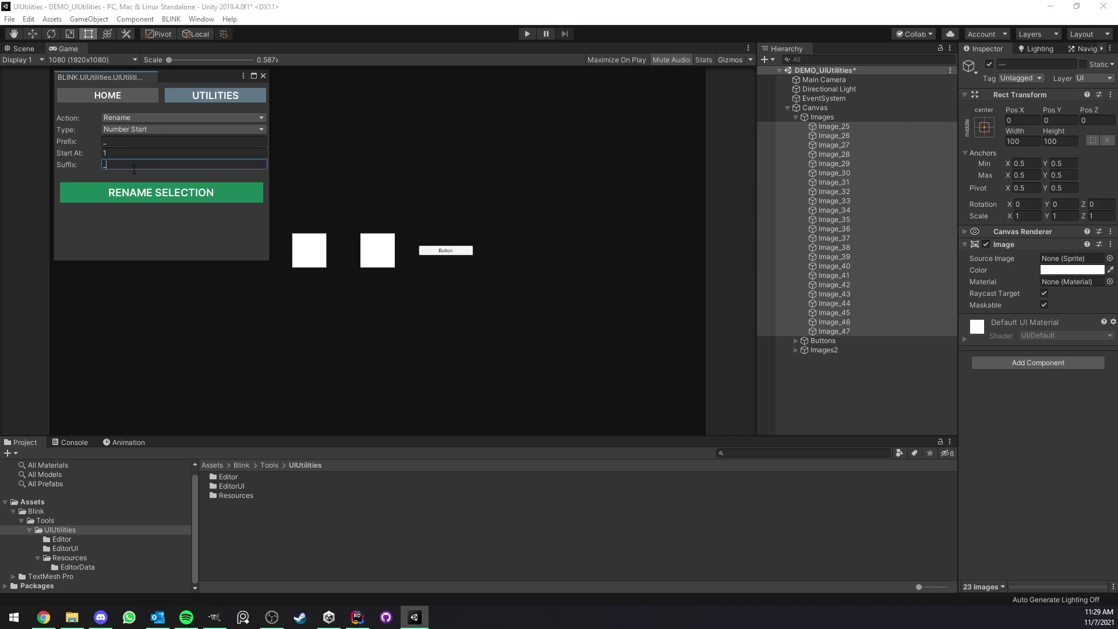
{"action": "left_click", "coordinate": [172, 189]}
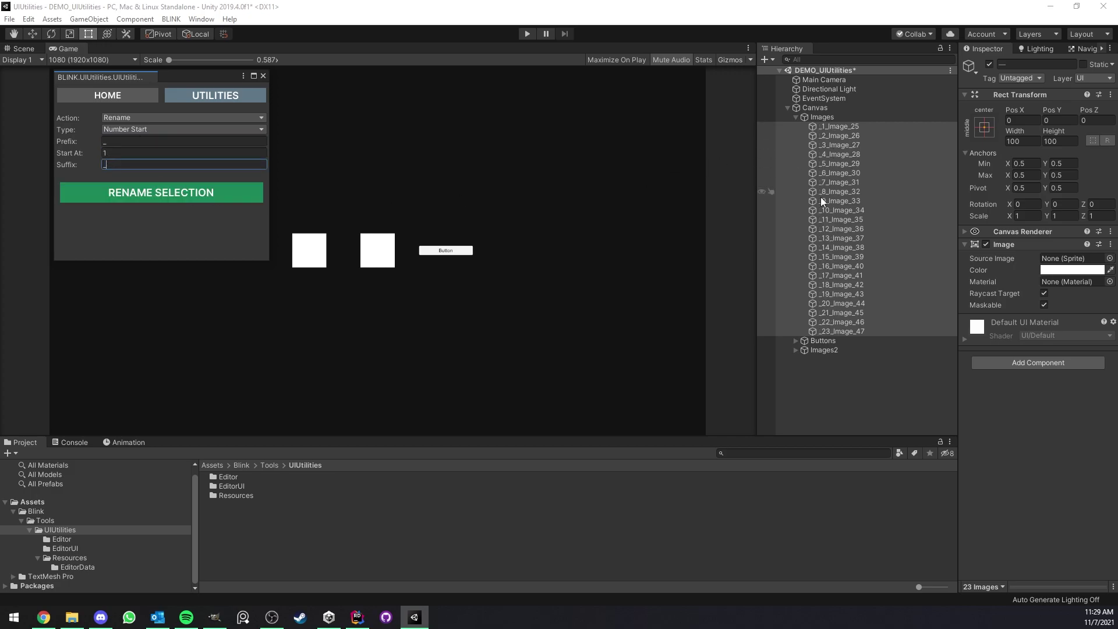